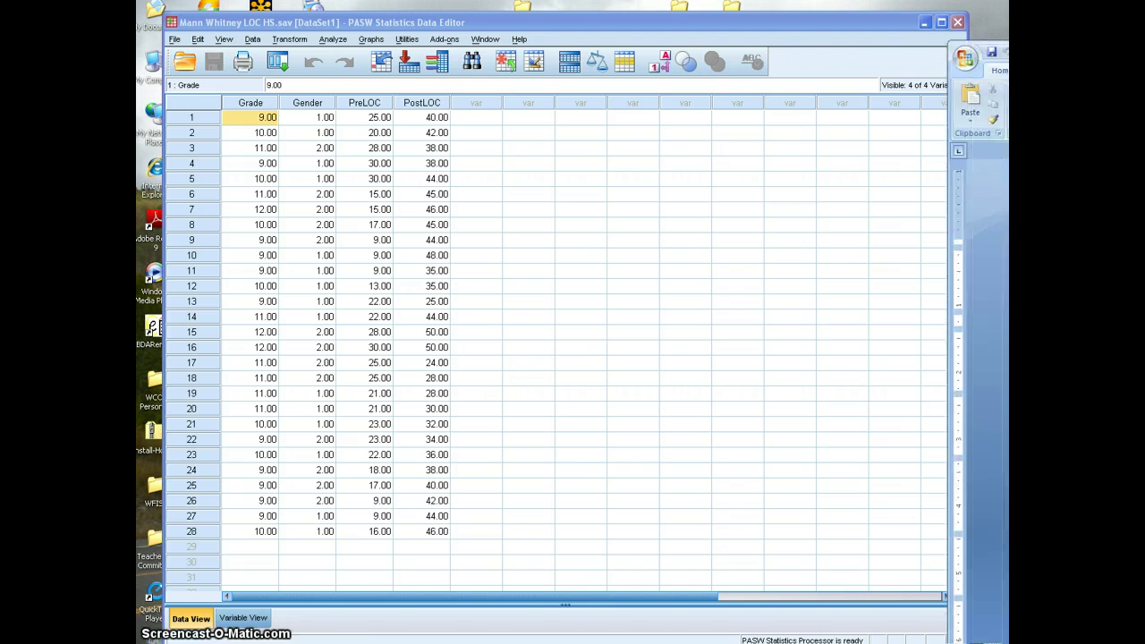
Place the Choosing a Statistical Test handout over the data and dismiss the e-mail alert
{"action": "left_click_drag", "start_coordinate": [997, 35], "coordinate": [752, 33]}
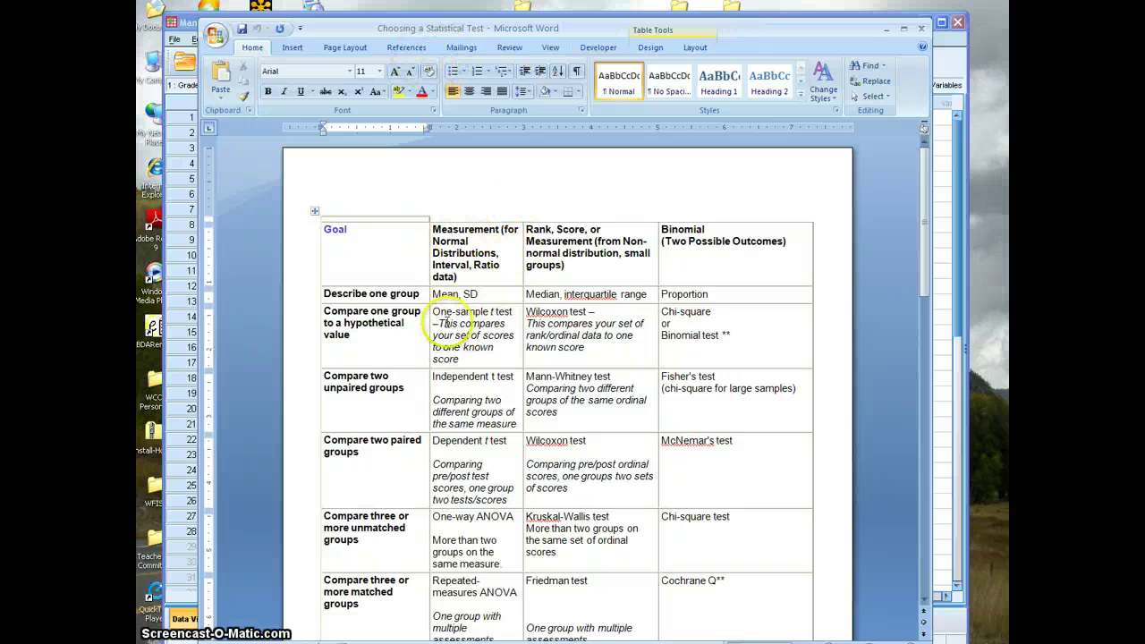
{"action": "left_click_drag", "start_coordinate": [487, 27], "coordinate": [487, 14]}
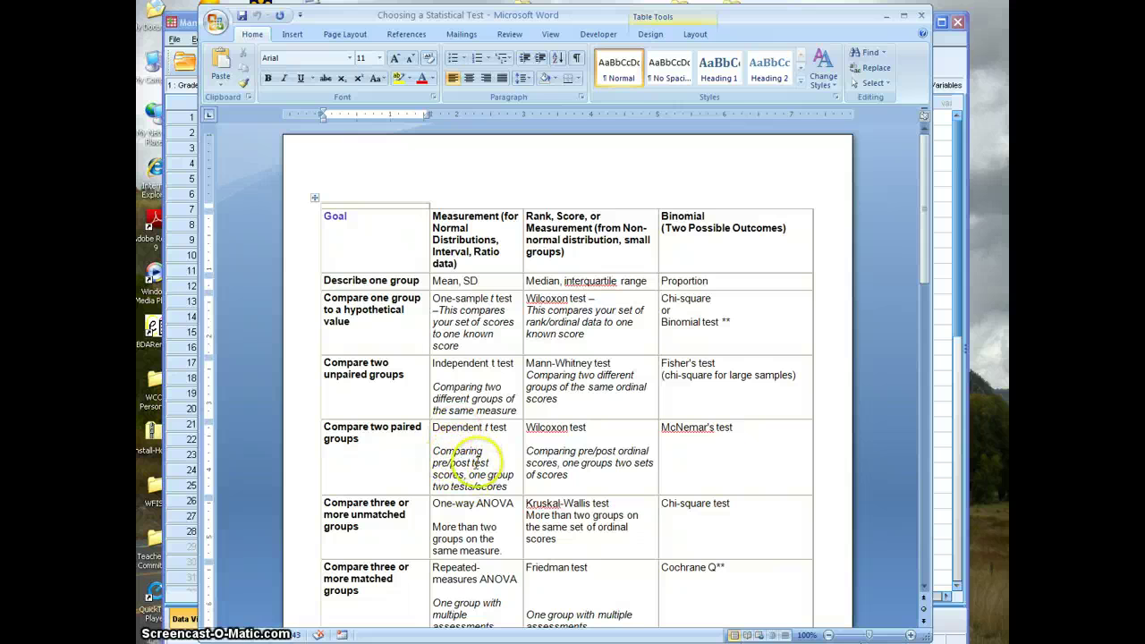
{"action": "left_click", "coordinate": [984, 618]}
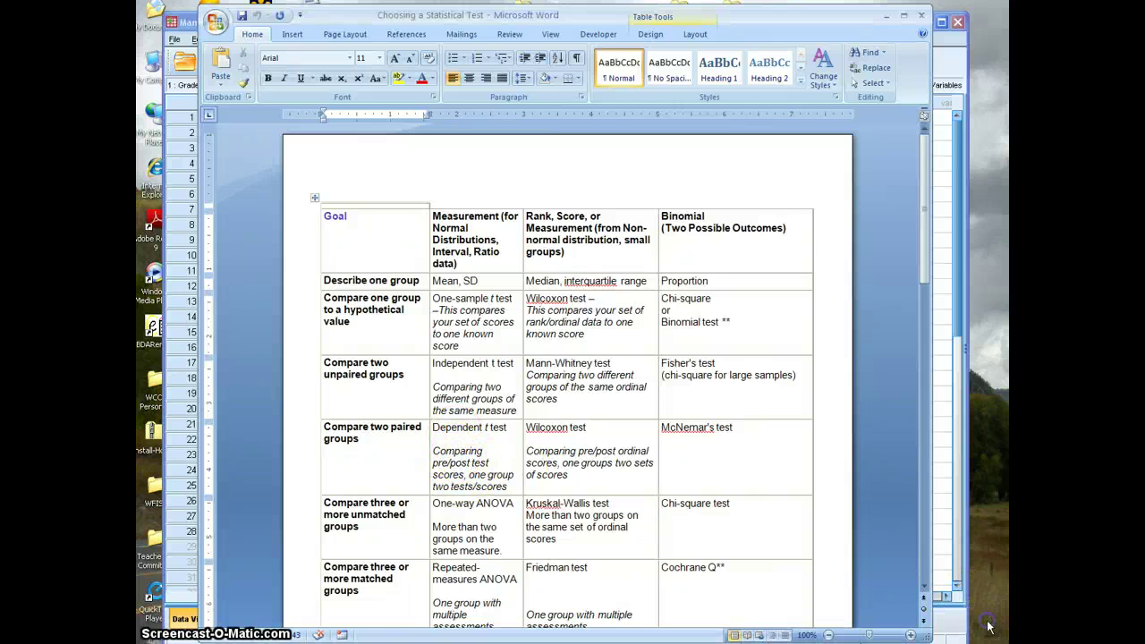
Close the test chooser document and bring the Wilcoxon Test handout over the Data Editor
{"action": "left_click", "coordinate": [919, 20]}
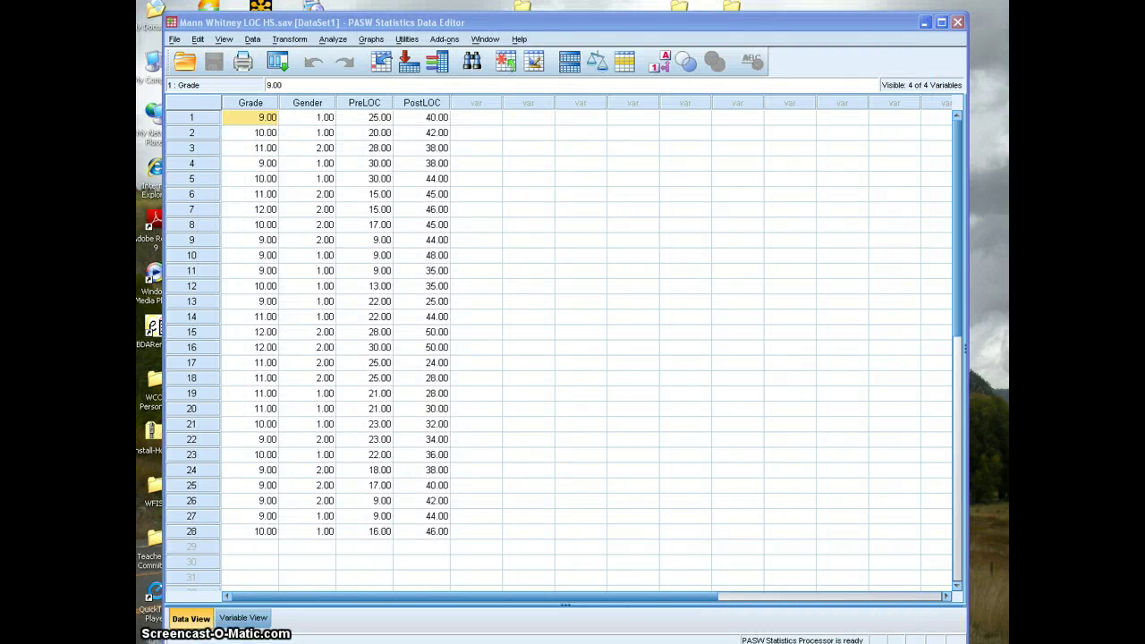
{"action": "left_click_drag", "start_coordinate": [1144, 23], "coordinate": [739, 56]}
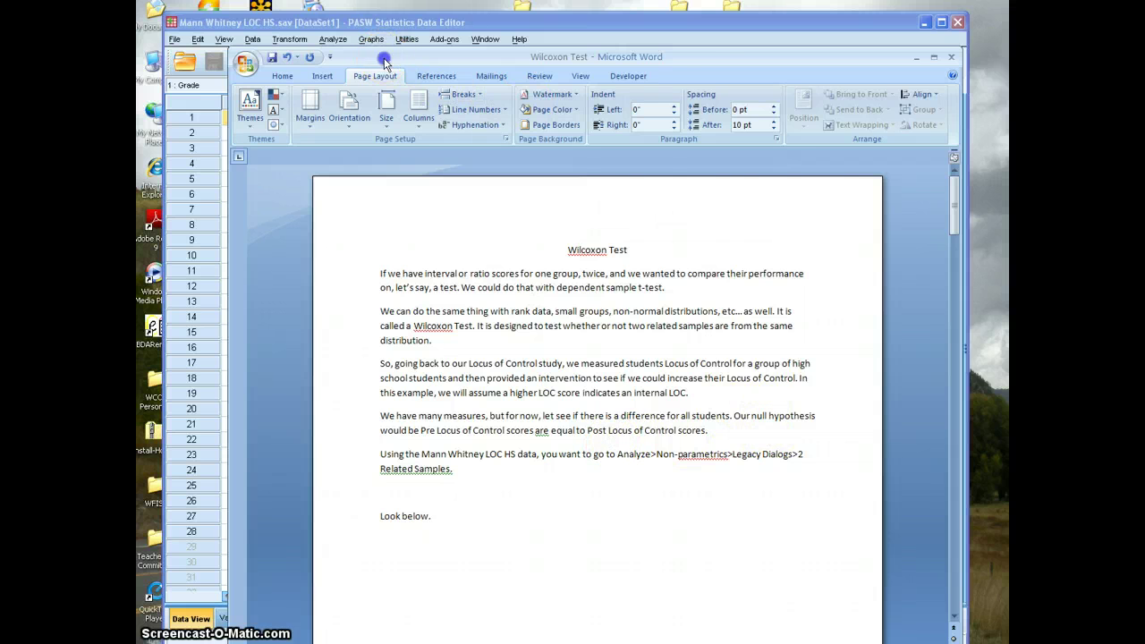
Scroll the Wilcoxon handout to its Analyze menu screenshot, then slide it right to expose the data grid
{"action": "left_click_drag", "start_coordinate": [385, 62], "coordinate": [1144, 63]}
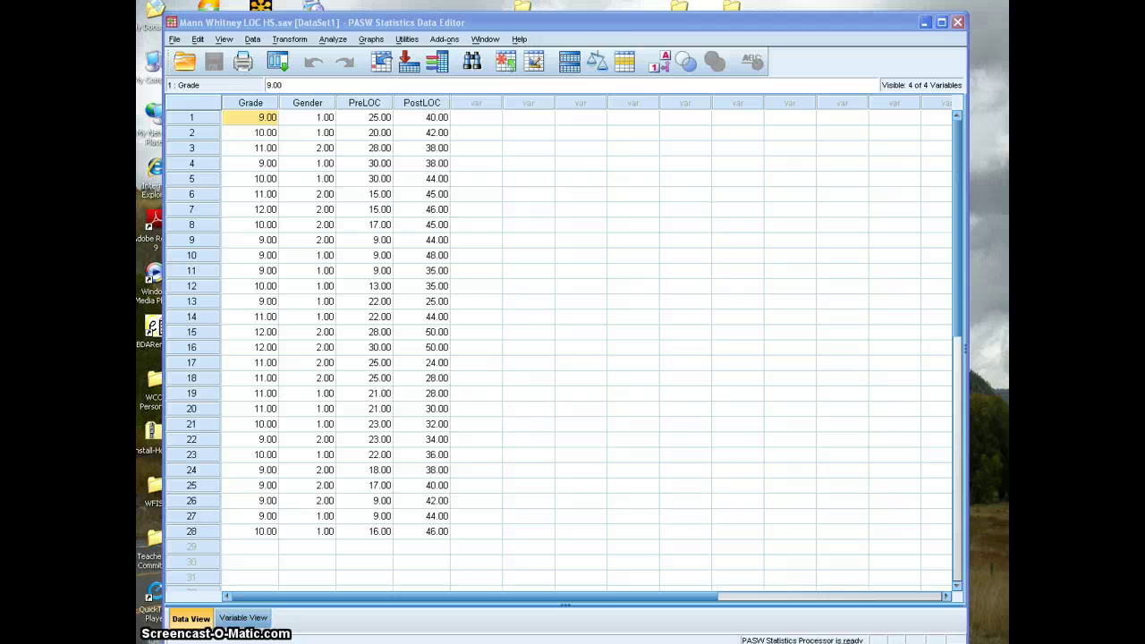
{"action": "left_click", "coordinate": [607, 21]}
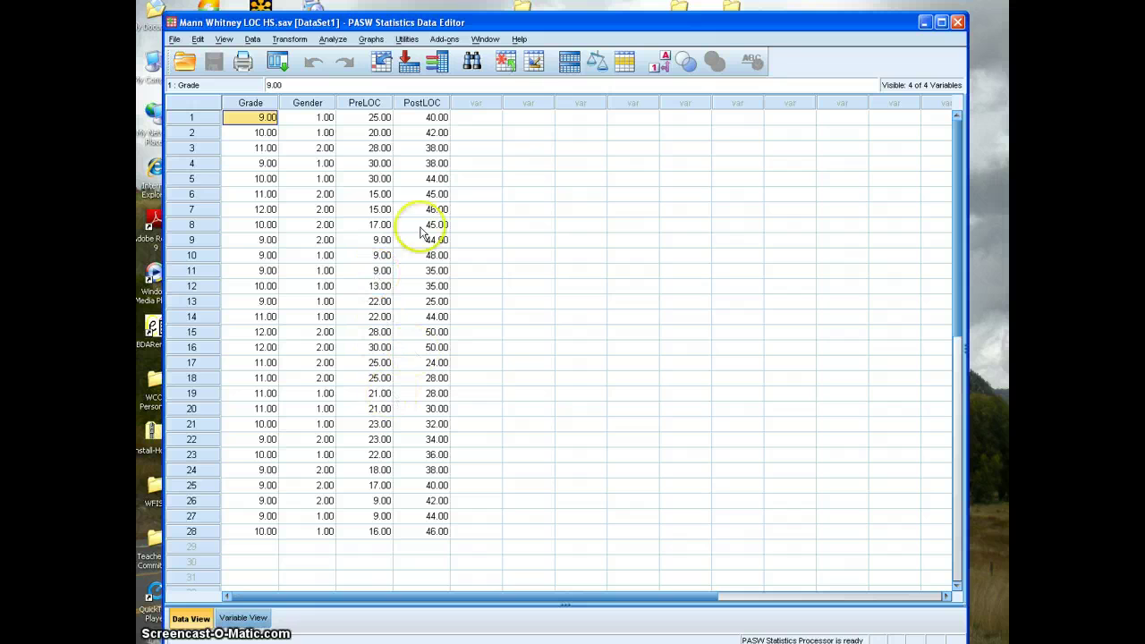
{"action": "key", "text": "alt+Tab"}
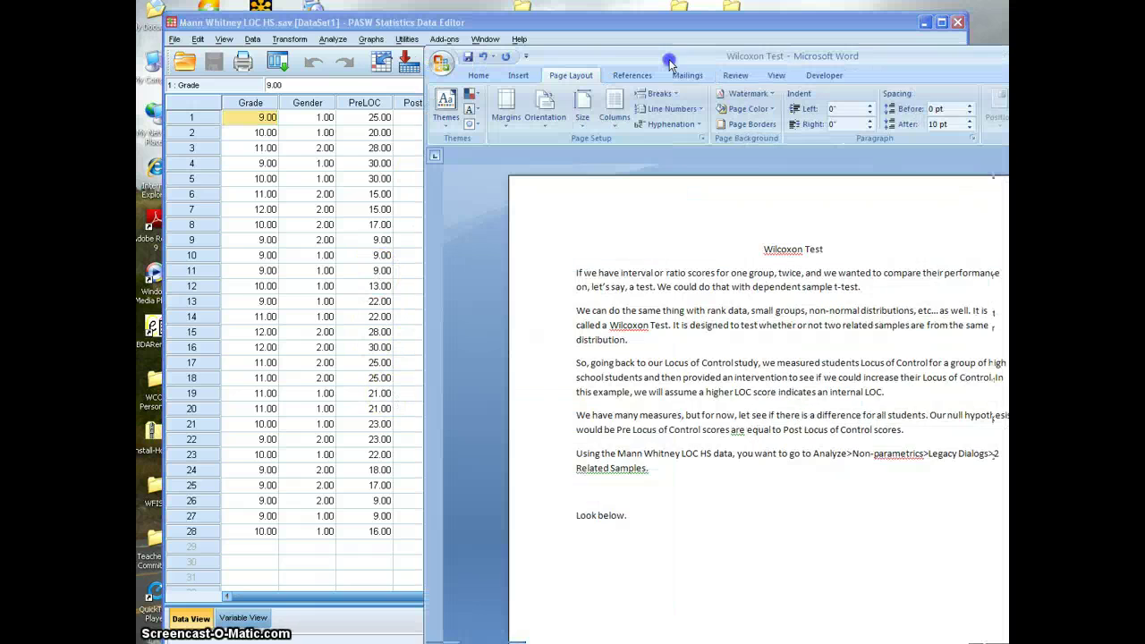
{"action": "scroll", "coordinate": [646, 331], "scroll_direction": "down", "scroll_amount": 5}
{"action": "scroll", "coordinate": [653, 326], "scroll_direction": "down", "scroll_amount": 5}
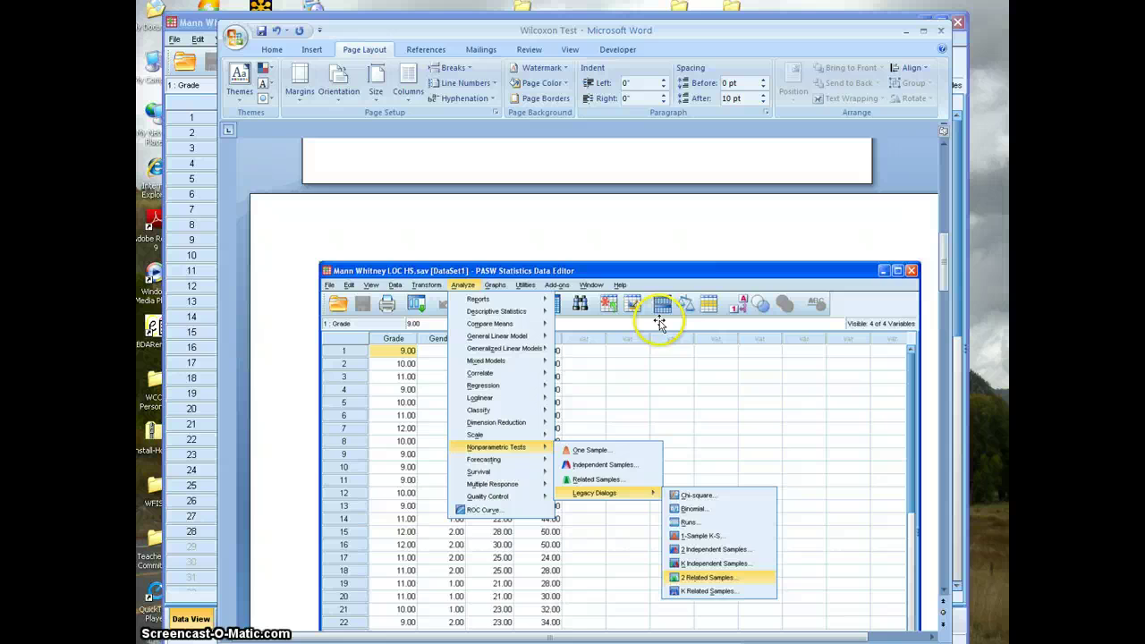
{"action": "scroll", "coordinate": [660, 322], "scroll_direction": "down", "scroll_amount": 2}
{"action": "left_click_drag", "start_coordinate": [796, 35], "coordinate": [778, 24]}
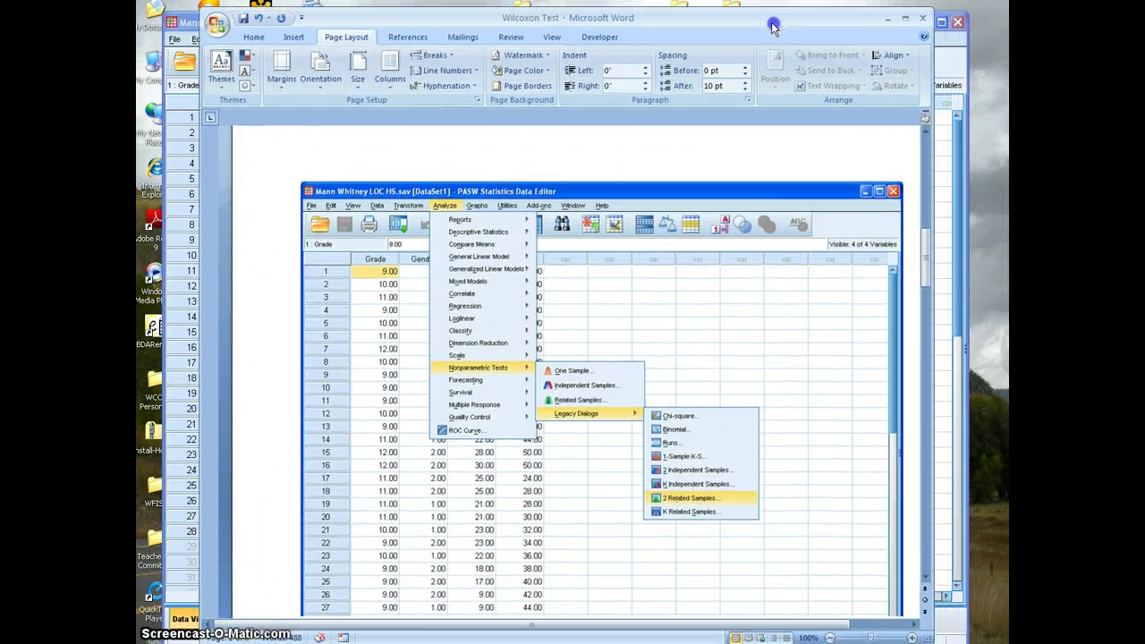
{"action": "scroll", "coordinate": [764, 222], "scroll_direction": "down", "scroll_amount": 3}
{"action": "left_click_drag", "start_coordinate": [670, 19], "coordinate": [1008, 19]}
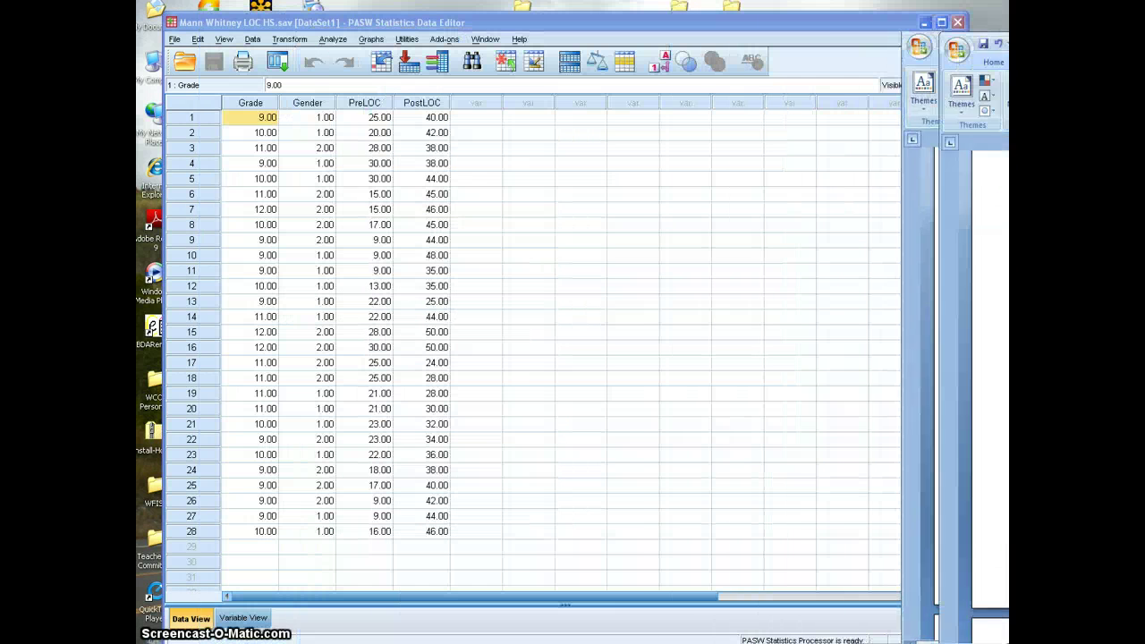
Reset the 2 Related Samples dialog and run Wilcoxon on the PreLOC–PostLOC pair
{"action": "left_click", "coordinate": [354, 24]}
{"action": "left_click", "coordinate": [333, 39]}
{"action": "left_click", "coordinate": [355, 232]}
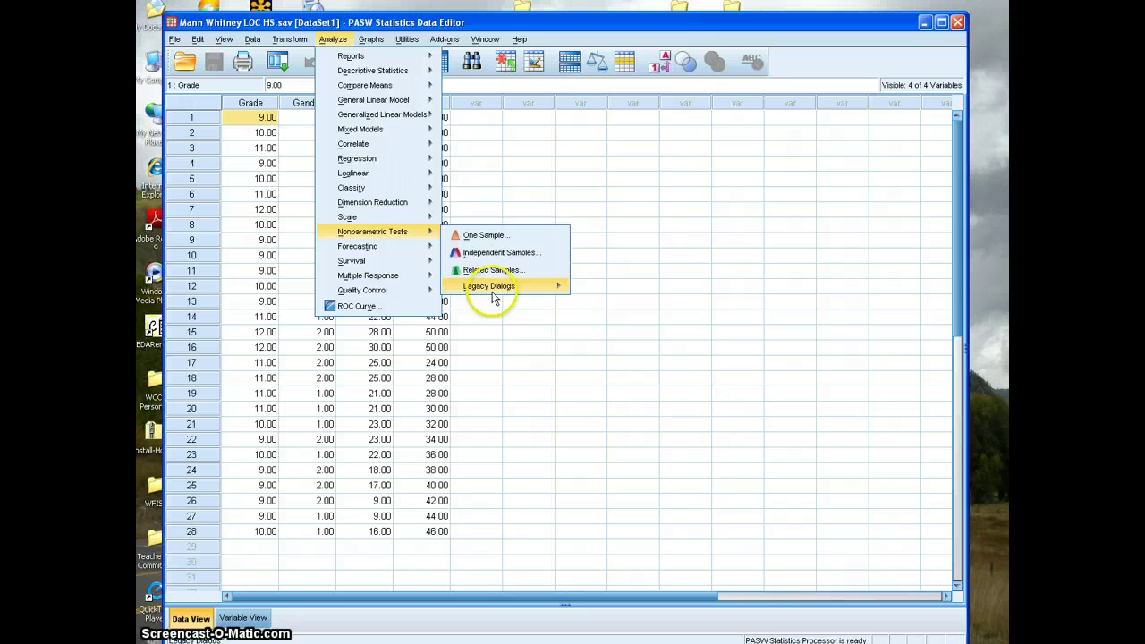
{"action": "mouse_move", "coordinate": [501, 288]}
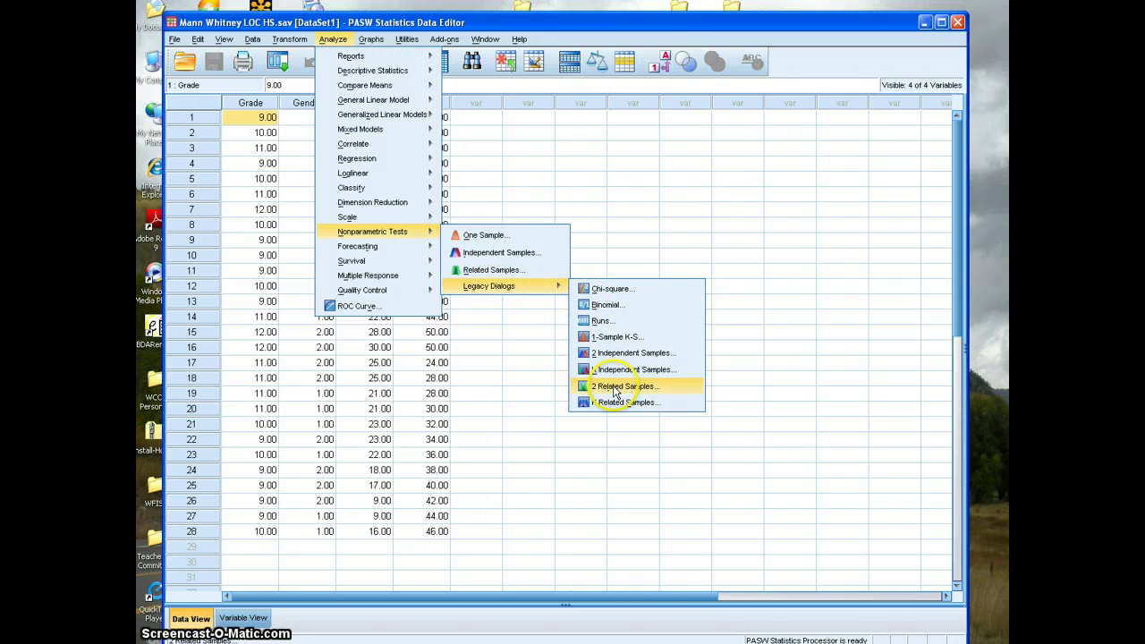
{"action": "left_click", "coordinate": [614, 386]}
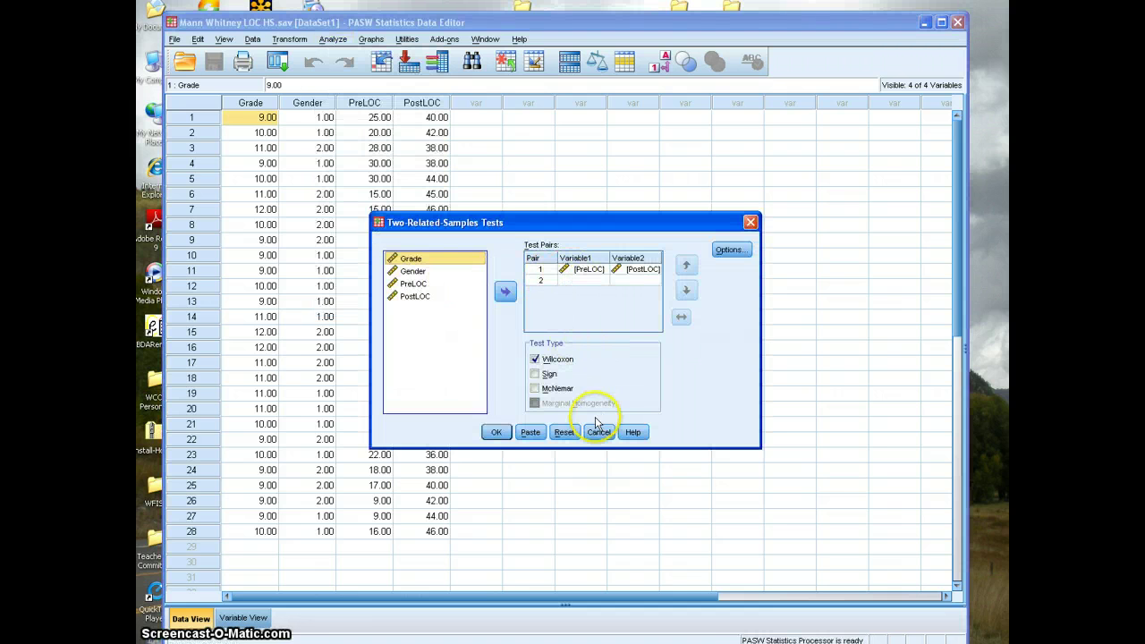
{"action": "left_click", "coordinate": [572, 433]}
{"action": "left_click", "coordinate": [414, 283]}
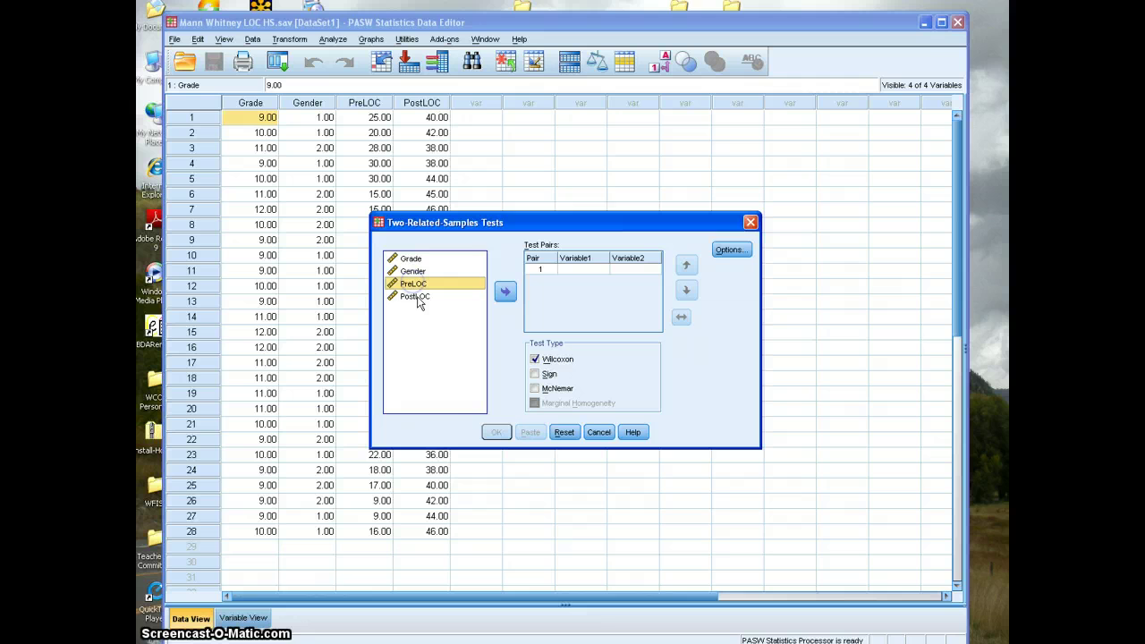
{"action": "left_click", "coordinate": [417, 299], "text": "ctrl"}
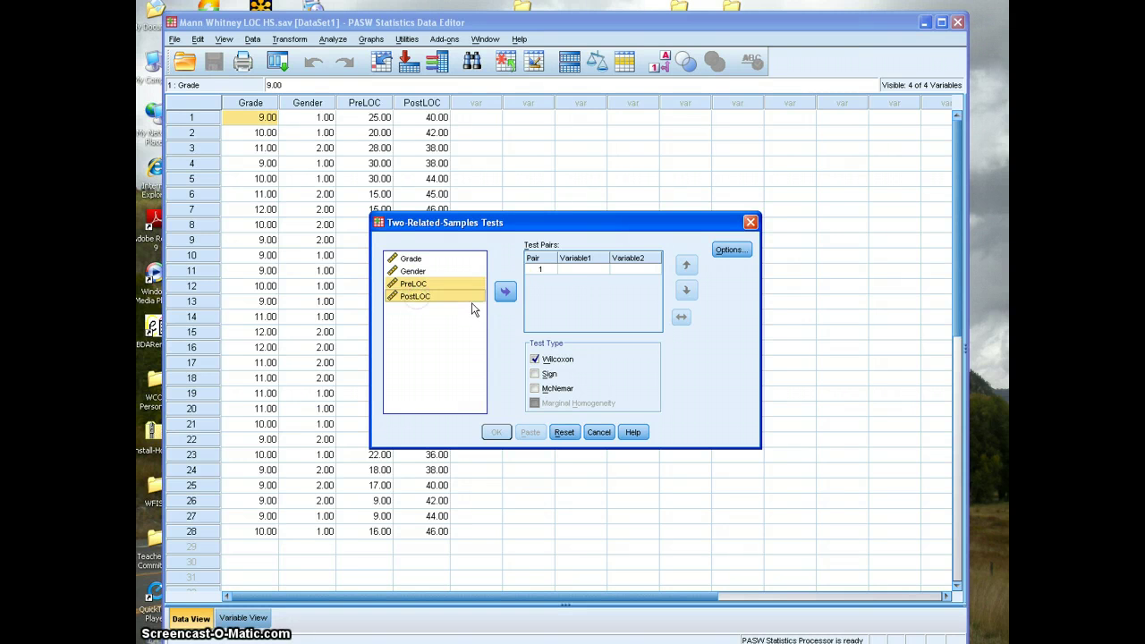
{"action": "left_click", "coordinate": [507, 293]}
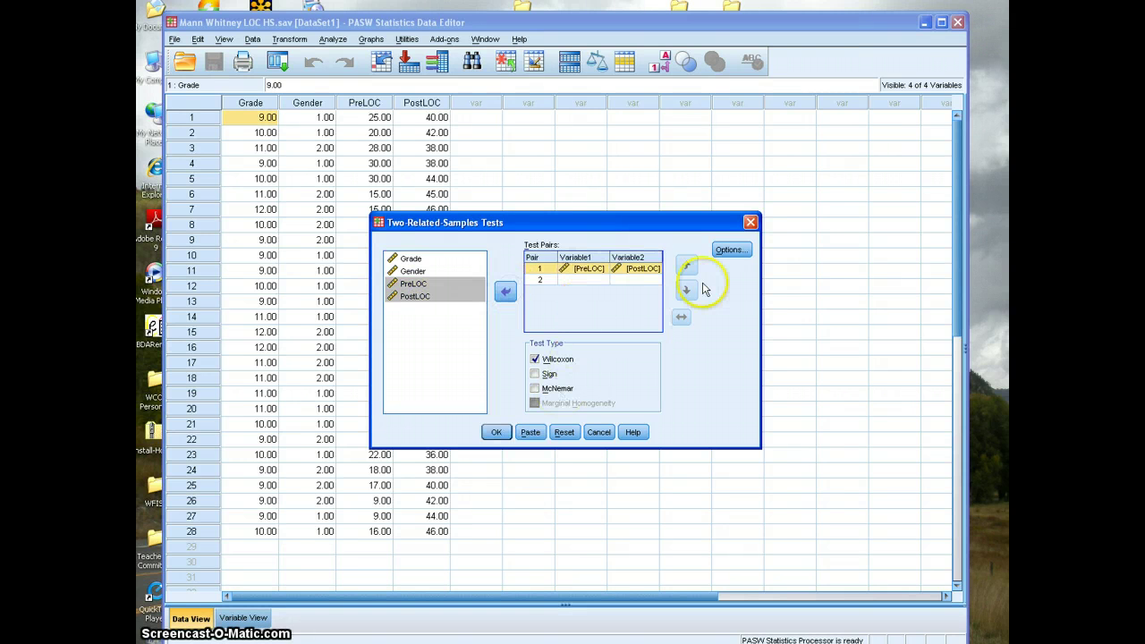
{"action": "left_click", "coordinate": [497, 432]}
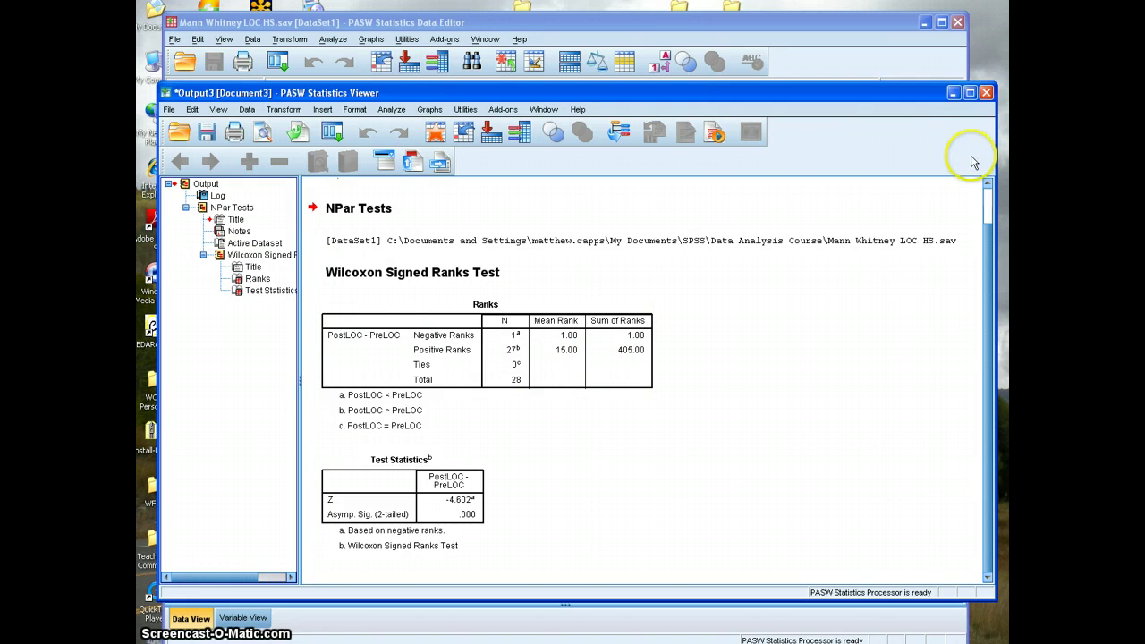
Scroll the Wilcoxon handout down to its sample Ranks and Test Statistics output tables
{"action": "key", "text": "alt+Tab"}
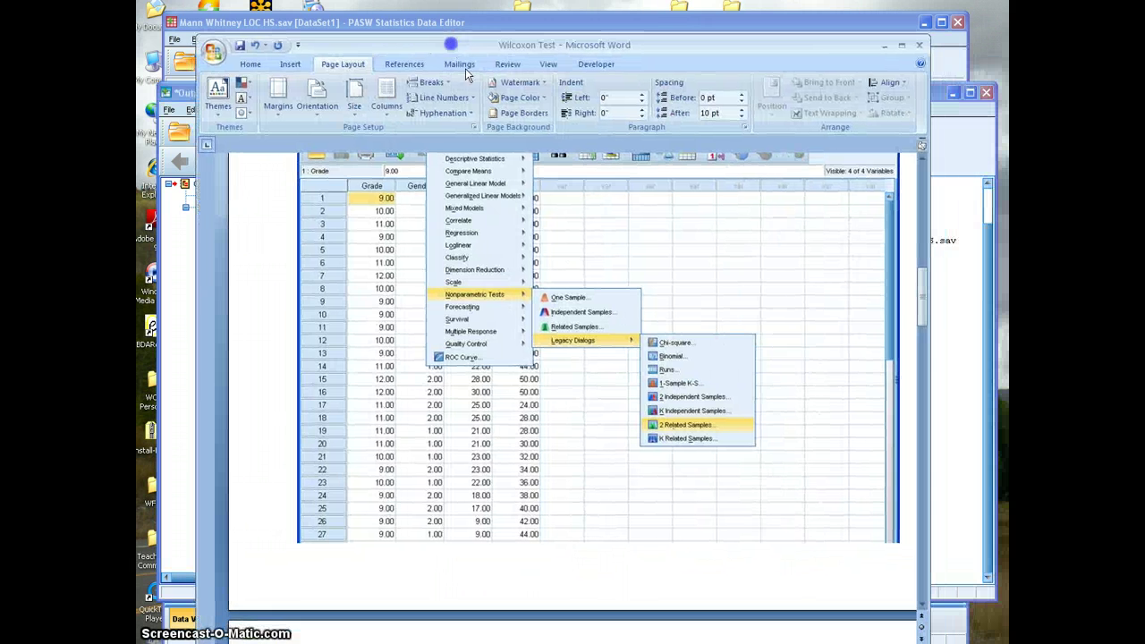
{"action": "scroll", "coordinate": [886, 322], "scroll_direction": "down", "scroll_amount": 20}
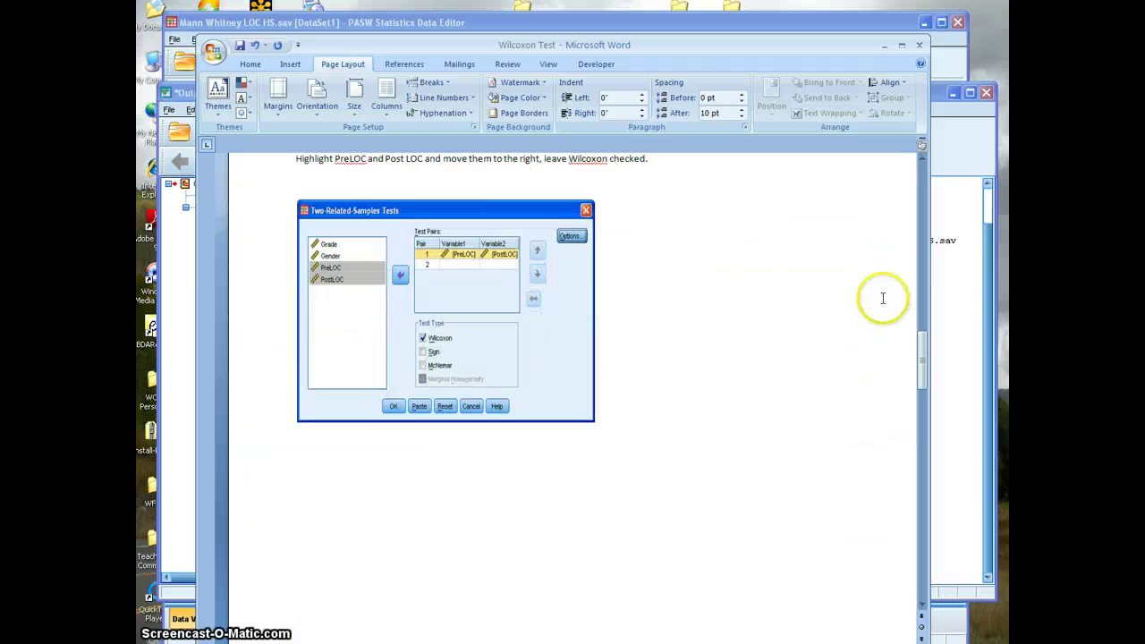
{"action": "scroll", "coordinate": [883, 296], "scroll_direction": "down", "scroll_amount": 5}
{"action": "scroll", "coordinate": [883, 295], "scroll_direction": "down", "scroll_amount": 1}
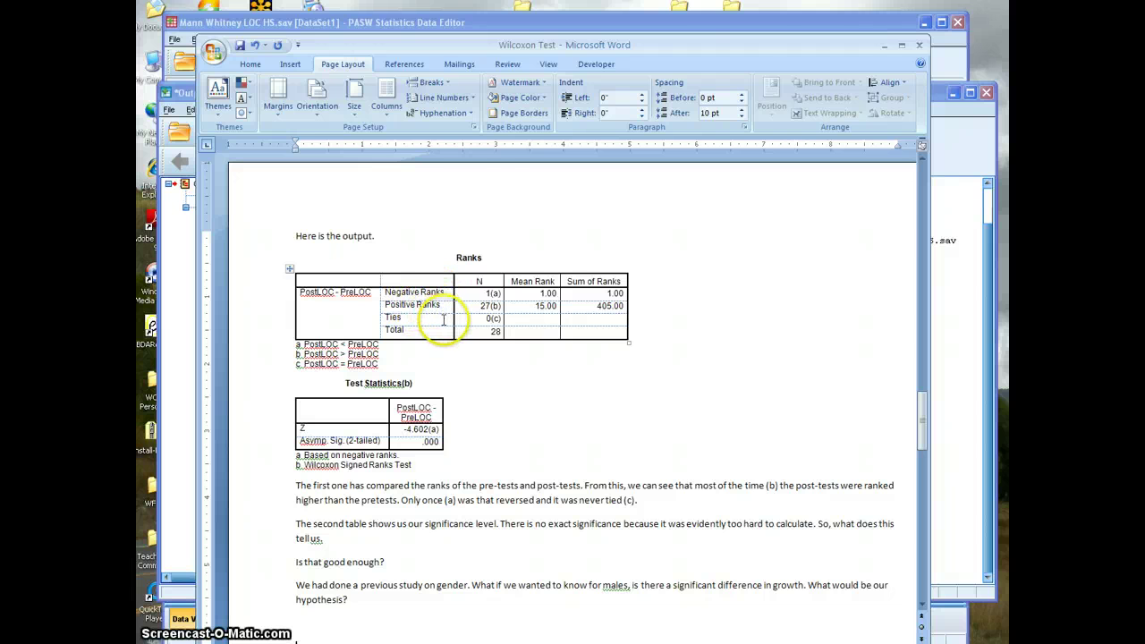
Lower the handout and select the row 1 PreLOC value in the data grid
{"action": "left_click_drag", "start_coordinate": [454, 53], "coordinate": [480, 269]}
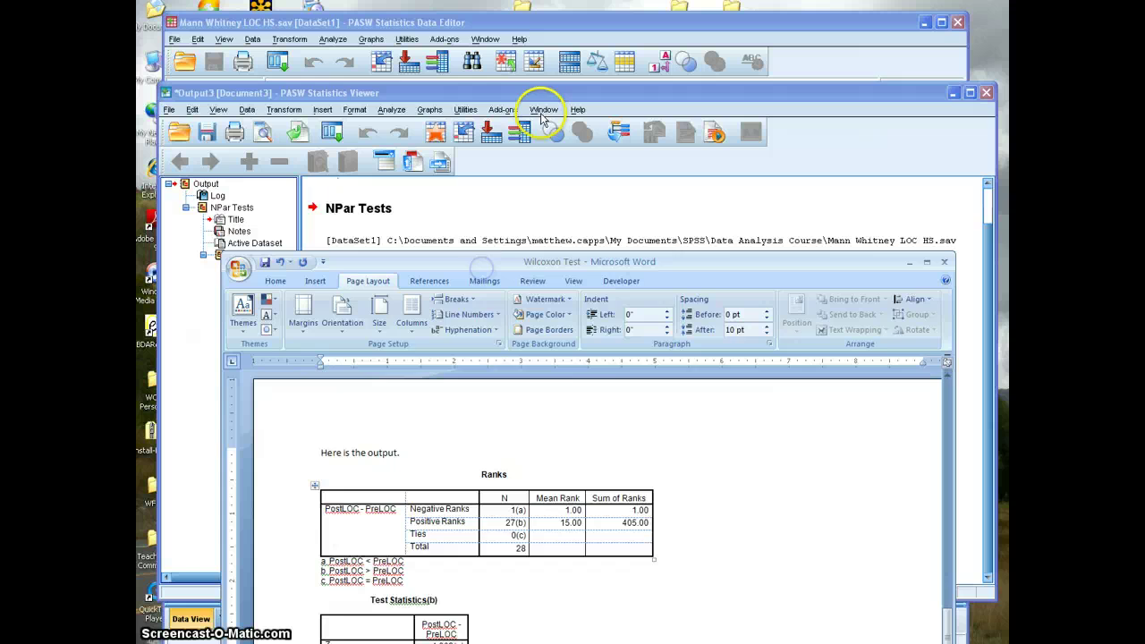
{"action": "left_click", "coordinate": [533, 114]}
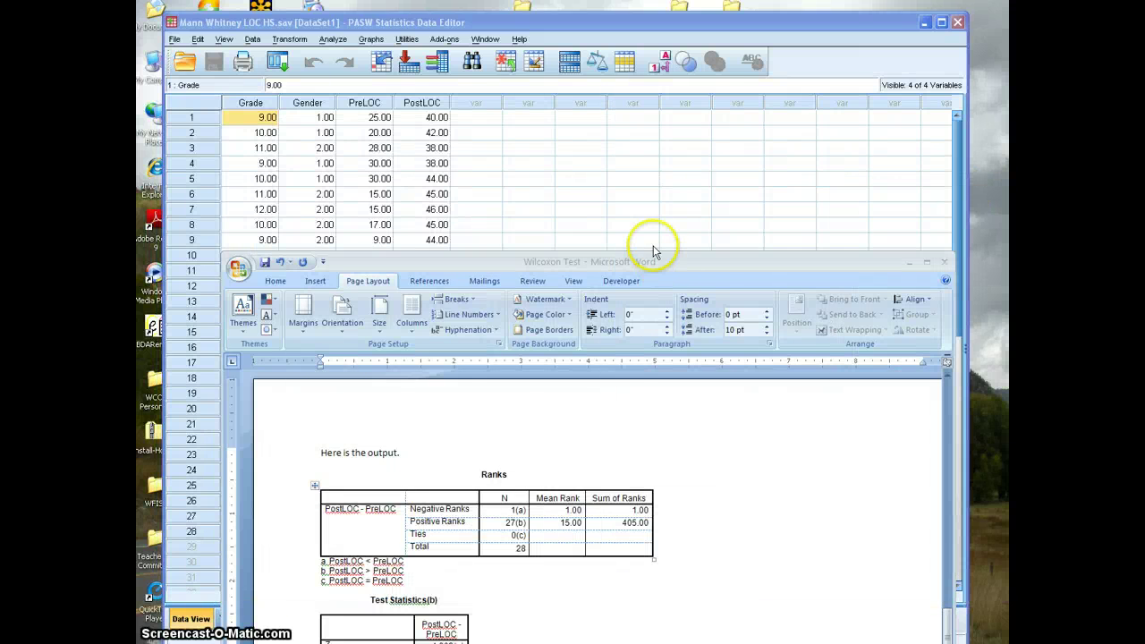
{"action": "left_click", "coordinate": [651, 268]}
{"action": "left_click", "coordinate": [374, 120]}
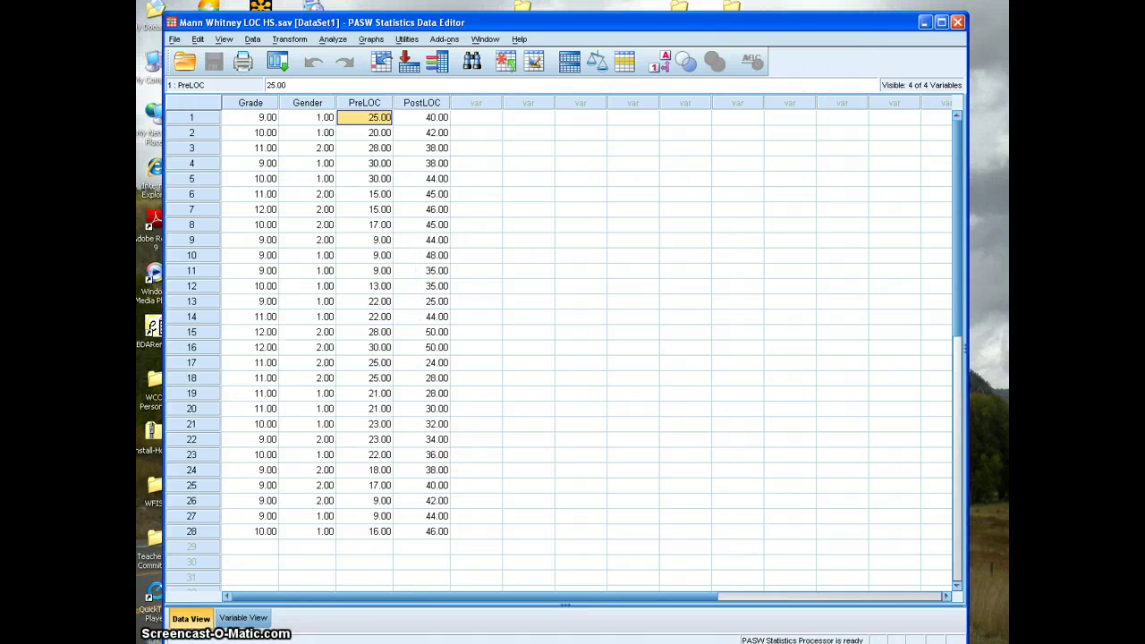
Raise the handout and highlight the Ranks table's Mean Rank 15.00, Positive Ranks and Ties values
{"action": "key", "text": "alt+Tab"}
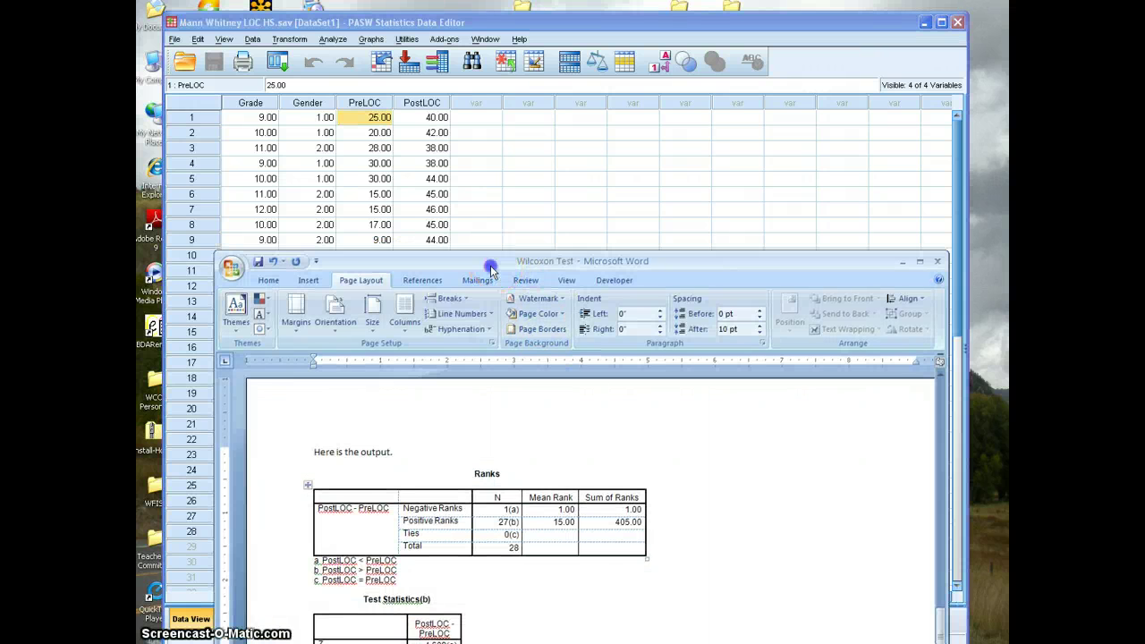
{"action": "left_click_drag", "start_coordinate": [488, 264], "coordinate": [459, 71]}
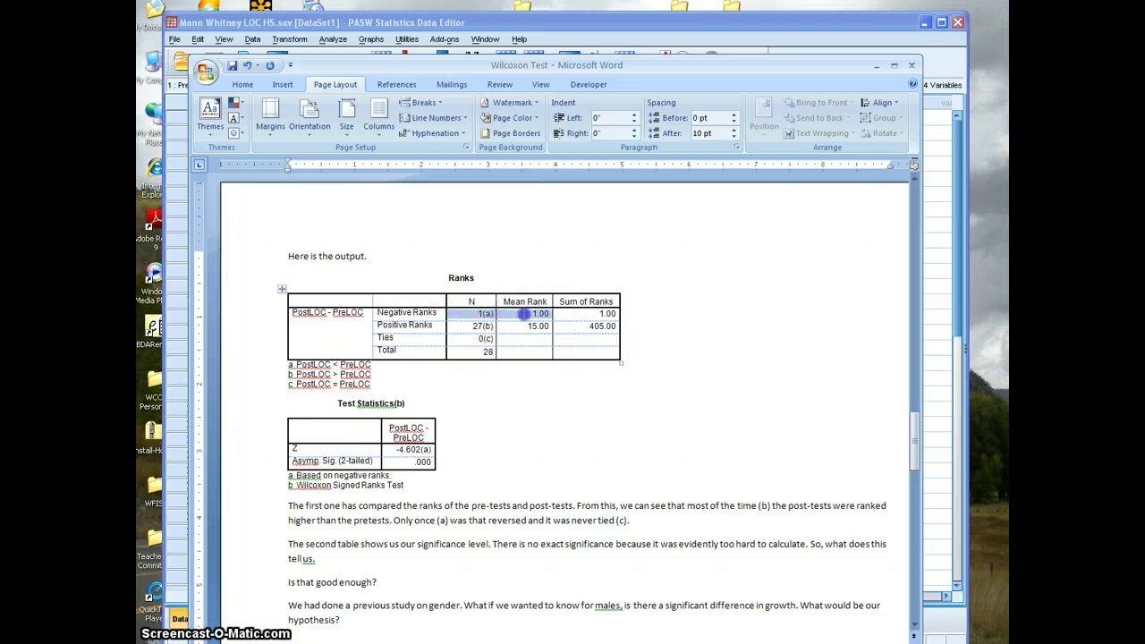
{"action": "left_click", "coordinate": [528, 326]}
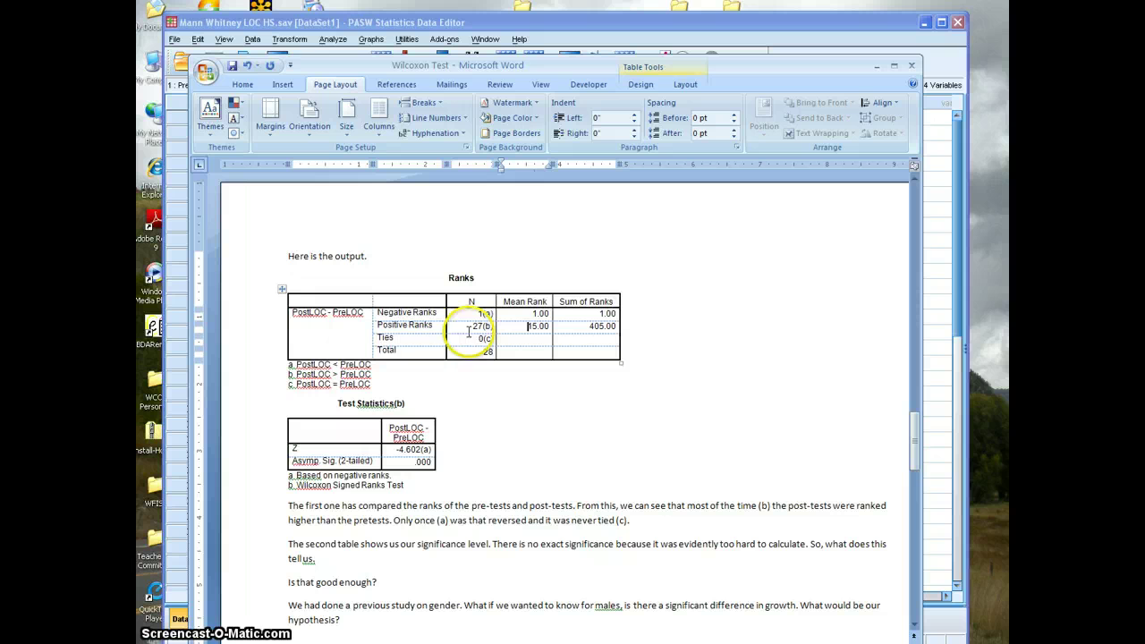
{"action": "left_click_drag", "start_coordinate": [380, 327], "coordinate": [568, 327]}
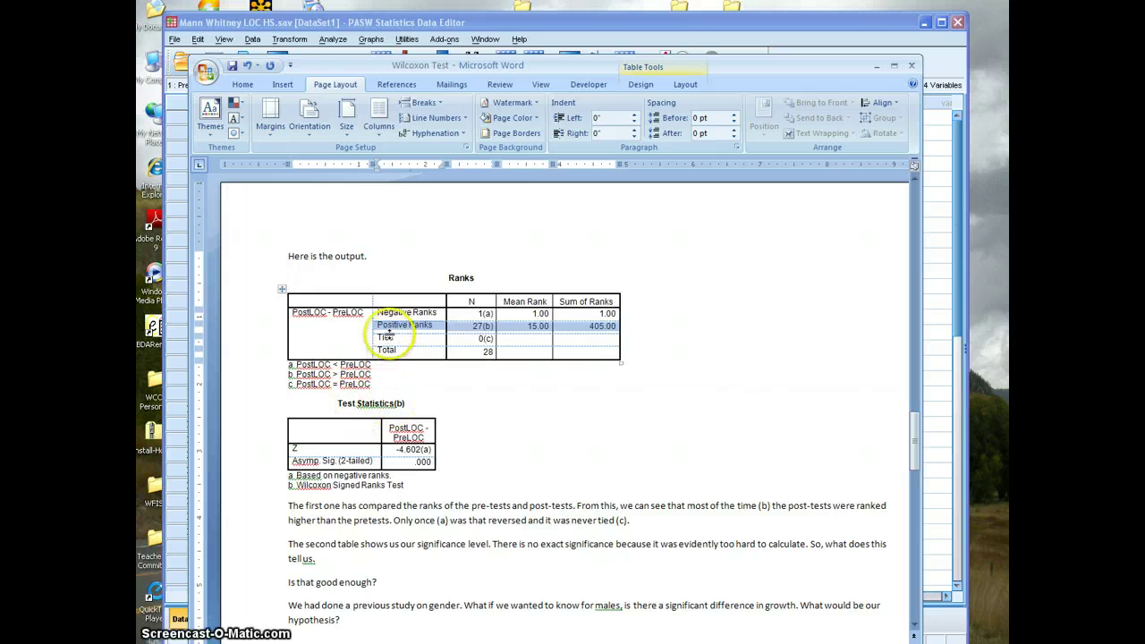
{"action": "left_click_drag", "start_coordinate": [380, 337], "coordinate": [470, 336]}
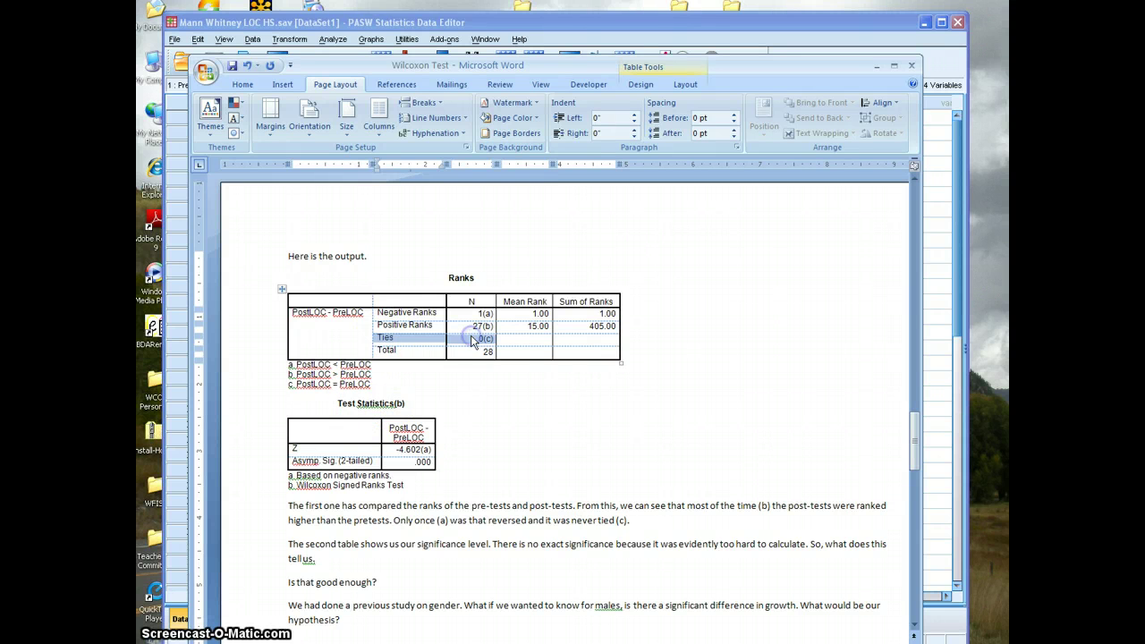
{"action": "left_click", "coordinate": [494, 391]}
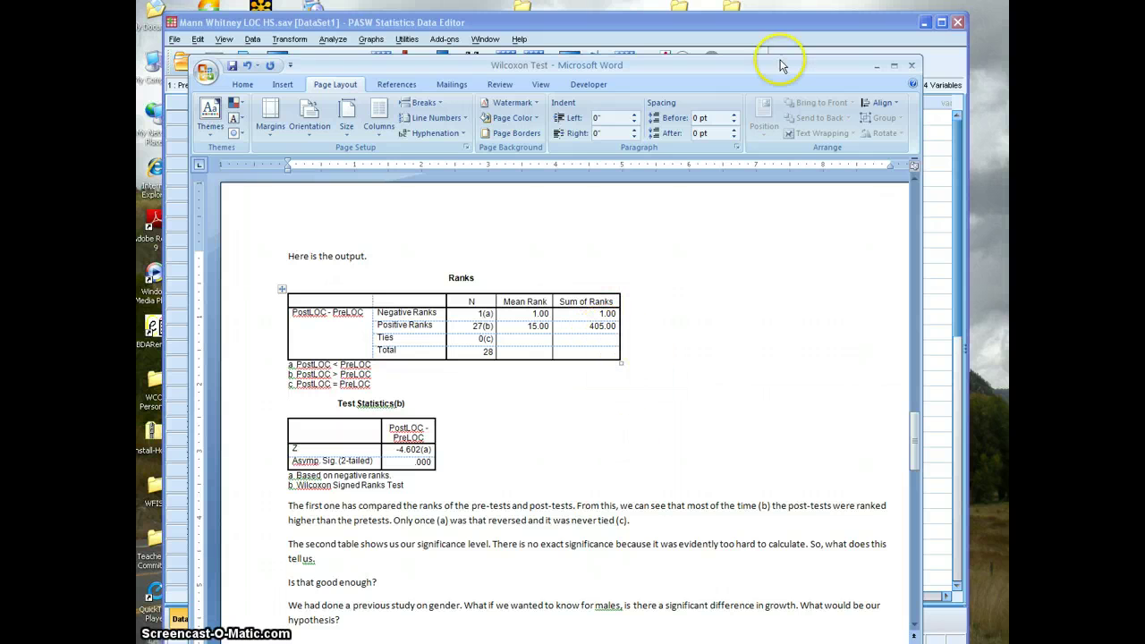
{"action": "left_click_drag", "start_coordinate": [775, 70], "coordinate": [775, 12]}
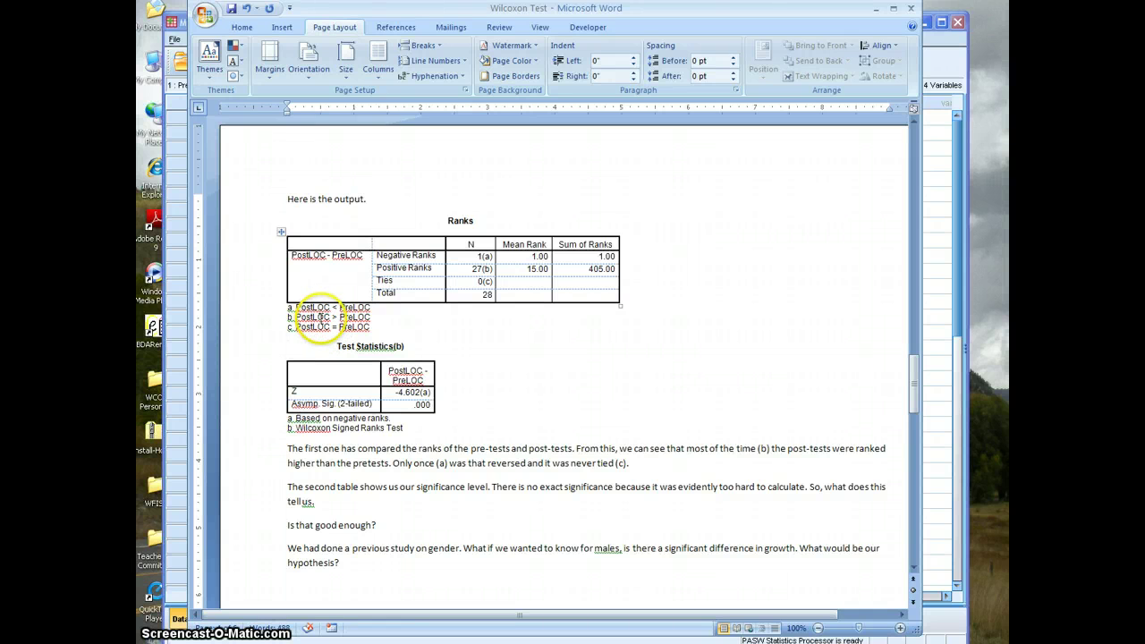
{"action": "left_click", "coordinate": [386, 314]}
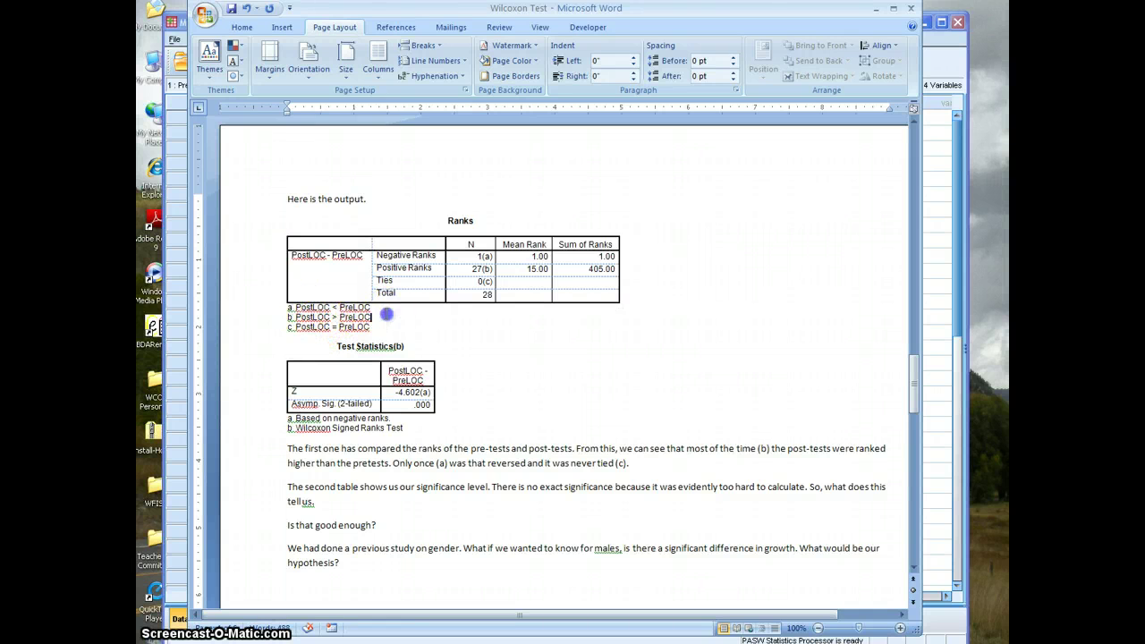
{"action": "left_click", "coordinate": [385, 308]}
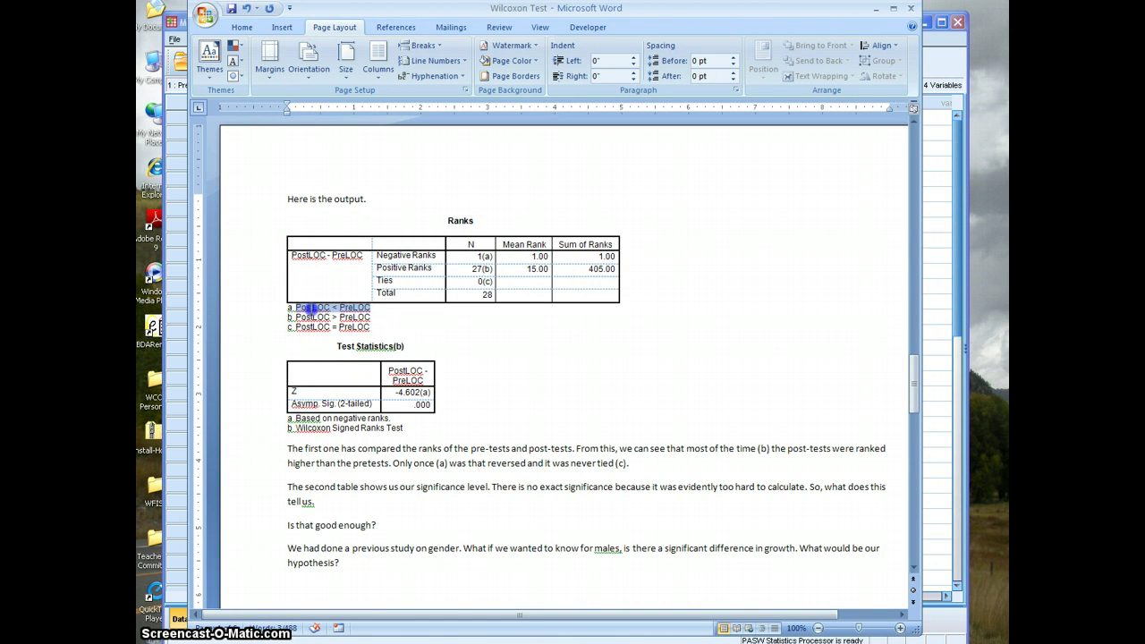
{"action": "scroll", "coordinate": [513, 376], "scroll_direction": "down", "scroll_amount": 2}
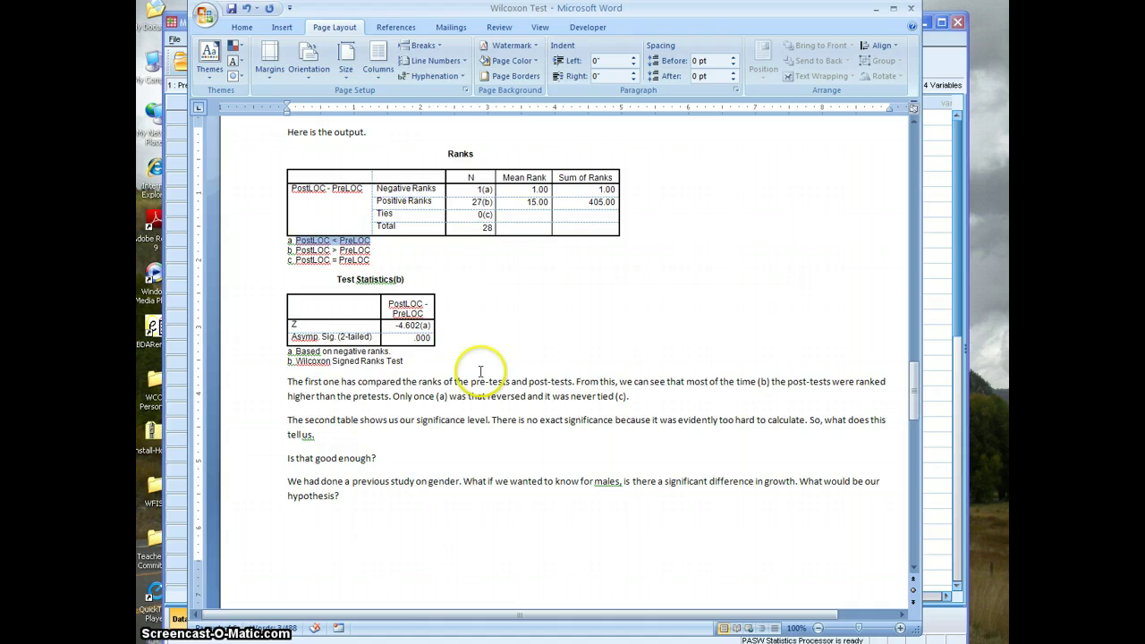
{"action": "scroll", "coordinate": [336, 374], "scroll_direction": "down", "scroll_amount": 1}
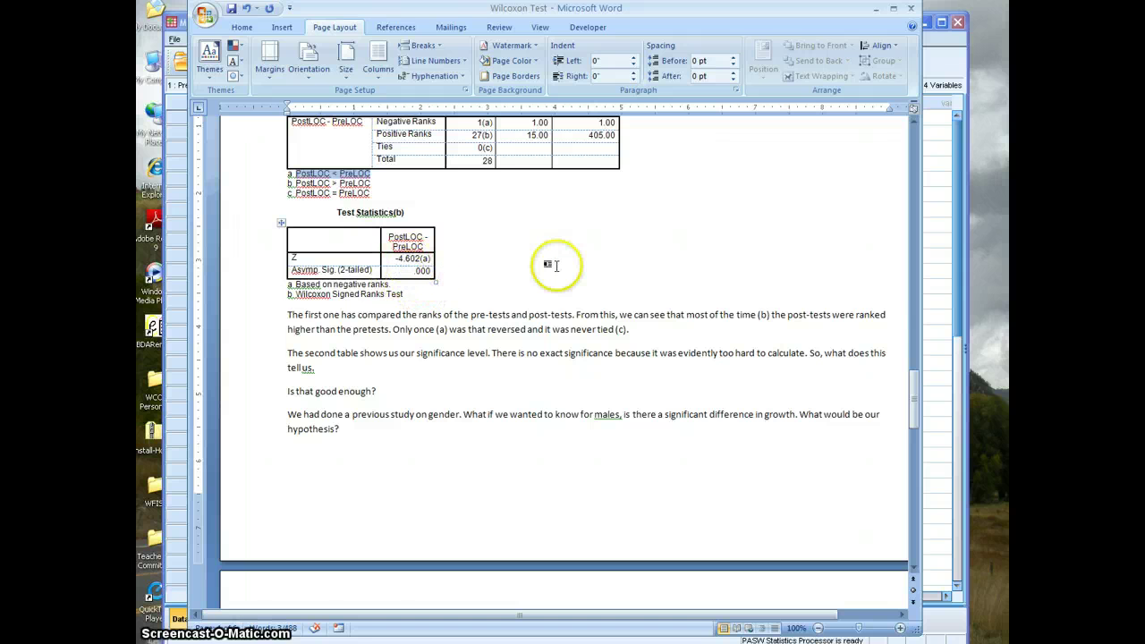
{"action": "scroll", "coordinate": [544, 263], "scroll_direction": "up", "scroll_amount": 1}
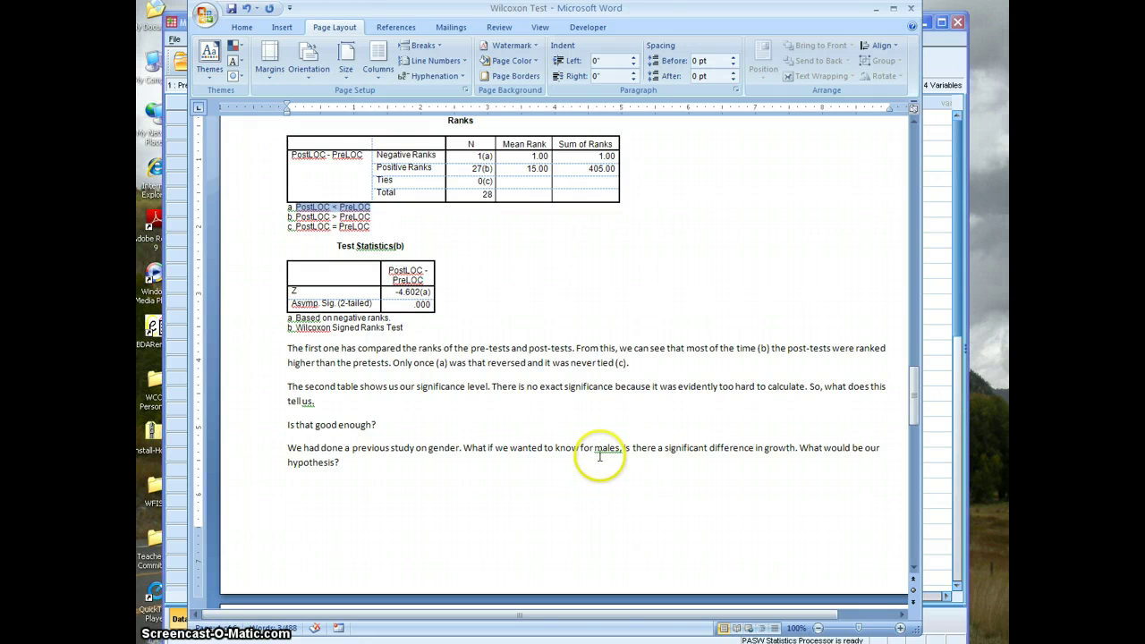
{"action": "scroll", "coordinate": [411, 438], "scroll_direction": "down", "scroll_amount": 2}
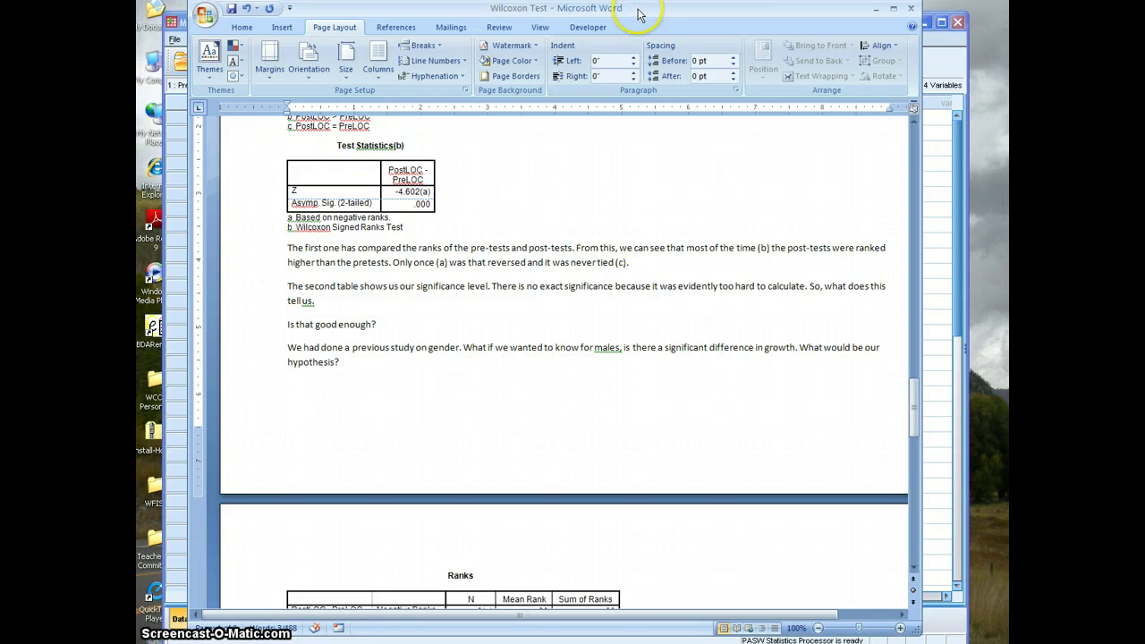
{"action": "left_click_drag", "start_coordinate": [640, 13], "coordinate": [1144, 18]}
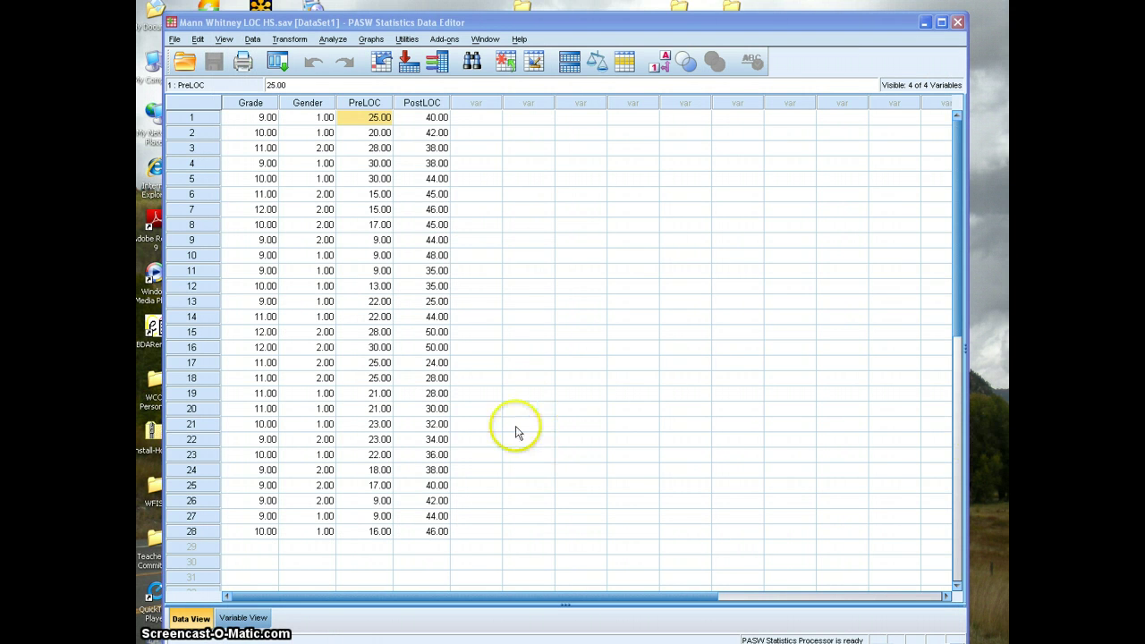
Filter the data with Select Cases using the condition Gender = 1
{"action": "left_click", "coordinate": [517, 315]}
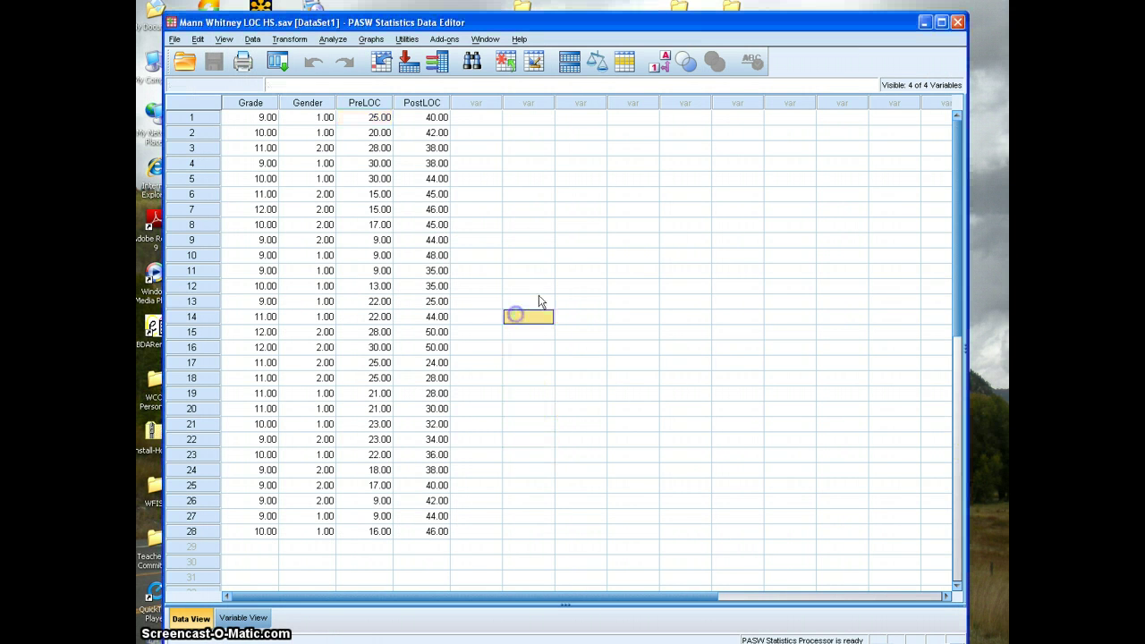
{"action": "left_click", "coordinate": [624, 63]}
{"action": "left_click", "coordinate": [537, 222]}
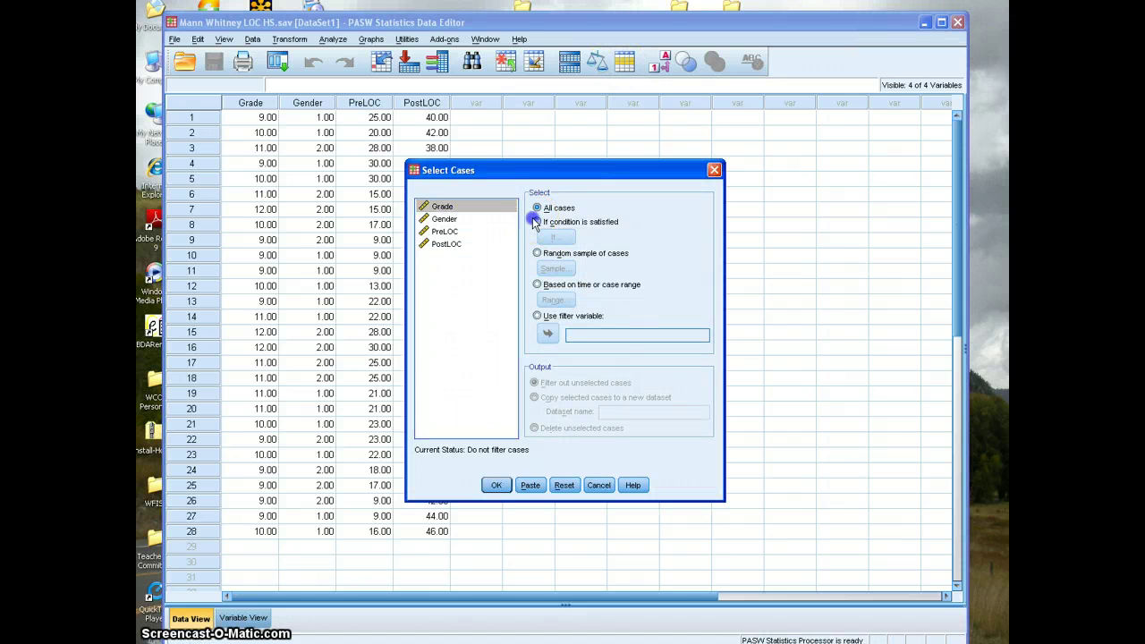
{"action": "left_click", "coordinate": [554, 236]}
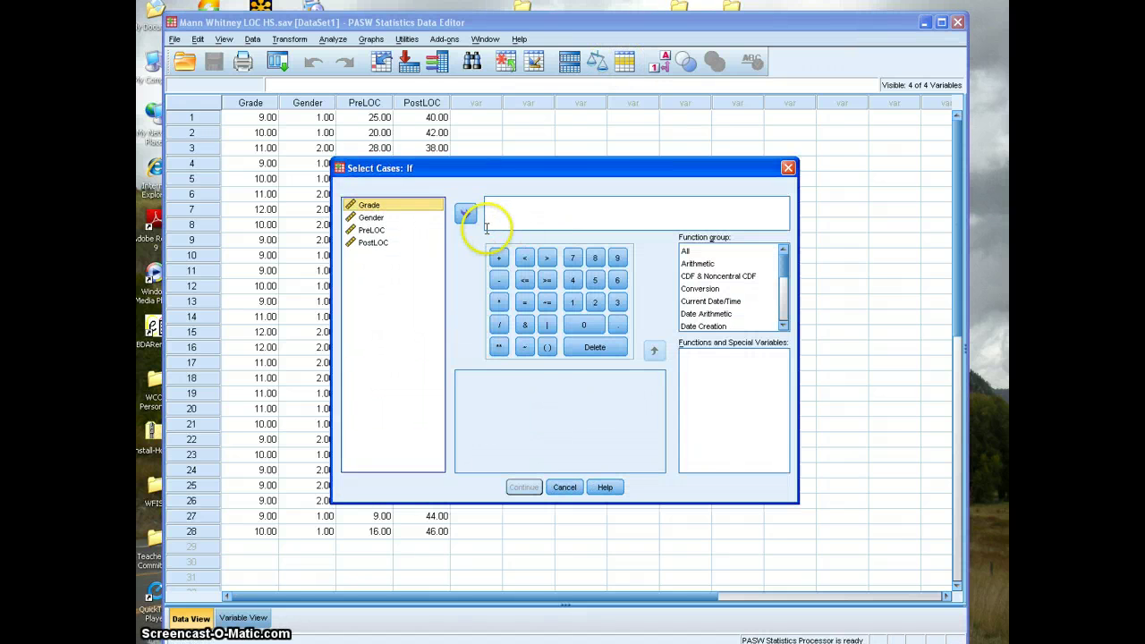
{"action": "left_click", "coordinate": [388, 218]}
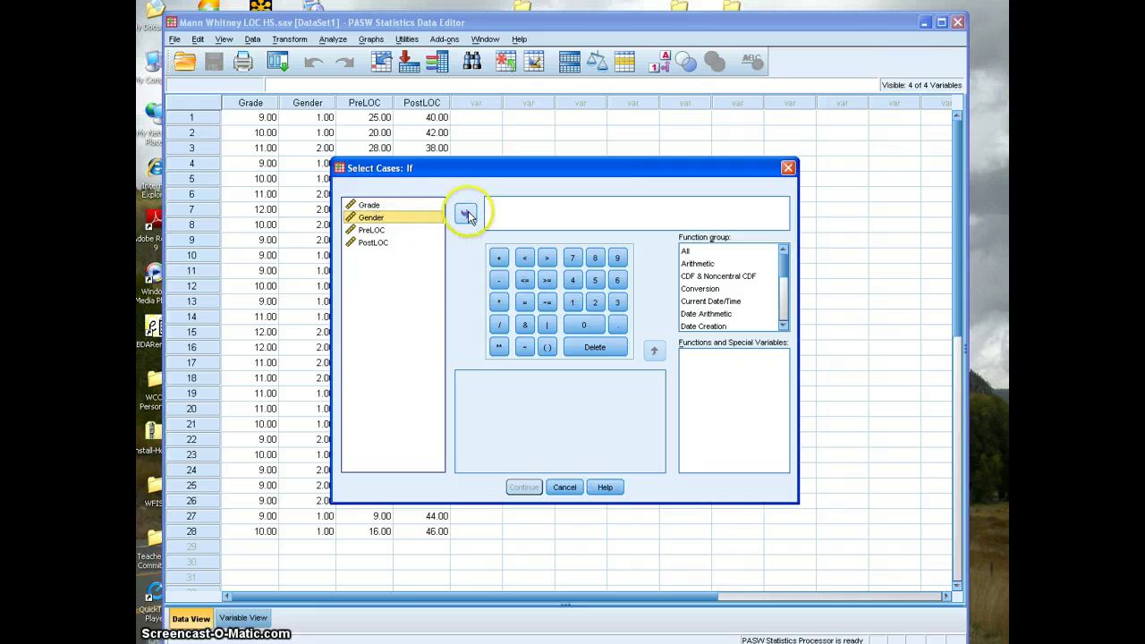
{"action": "left_click", "coordinate": [465, 213]}
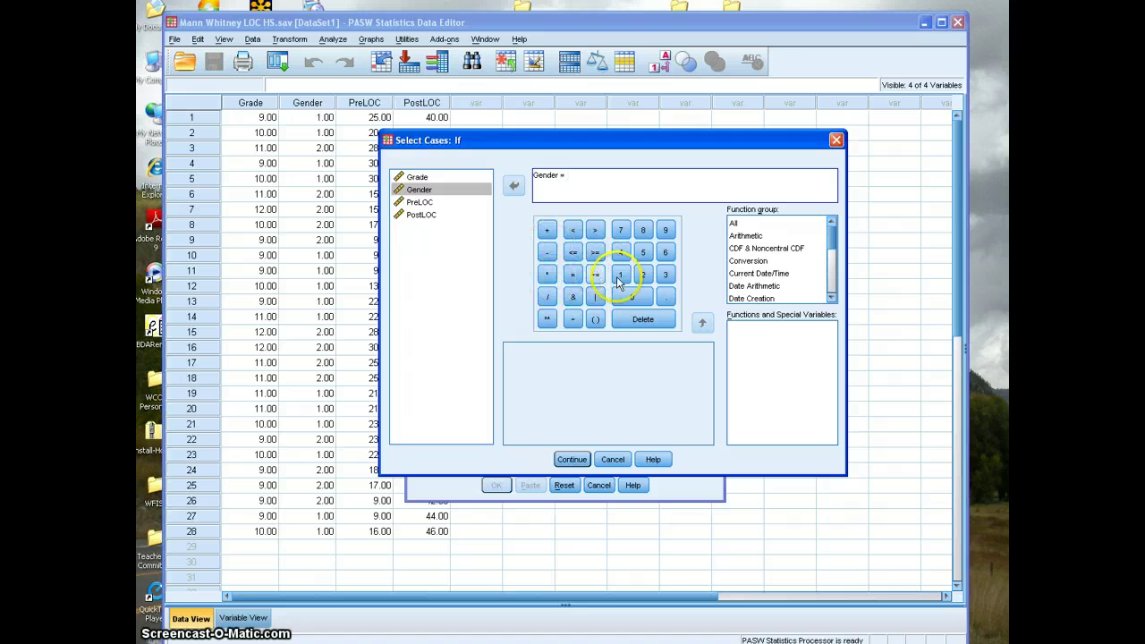
{"action": "left_click", "coordinate": [618, 278]}
{"action": "left_click", "coordinate": [572, 459]}
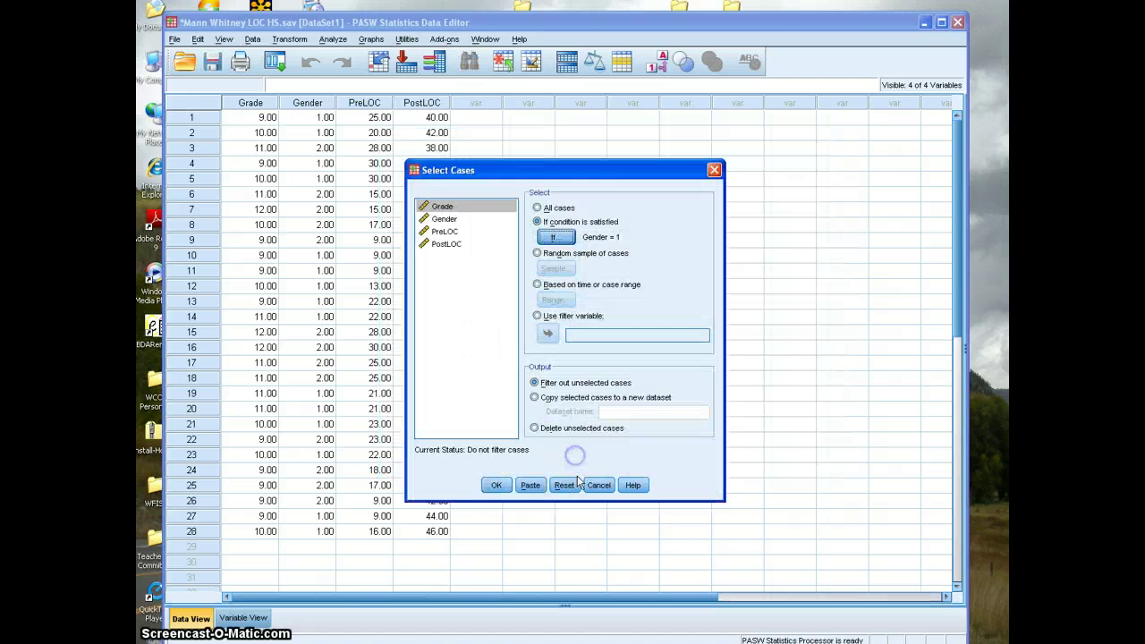
{"action": "left_click", "coordinate": [484, 488]}
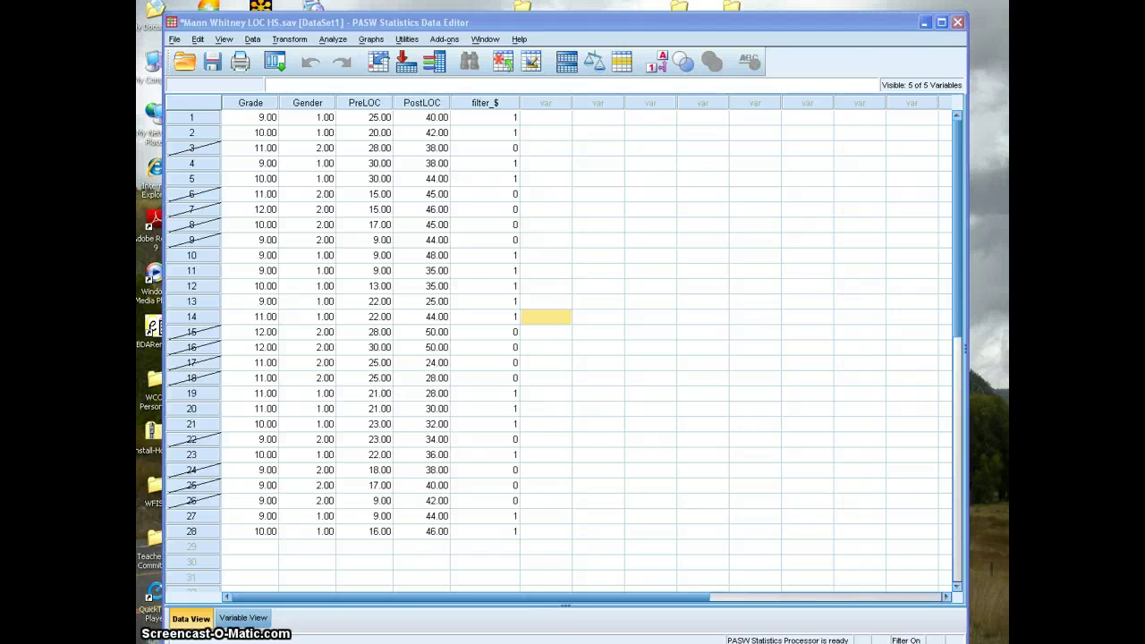
Close the previous output viewer without saving
{"action": "left_click_drag", "start_coordinate": [696, 91], "coordinate": [395, 103]}
{"action": "left_click", "coordinate": [943, 98]}
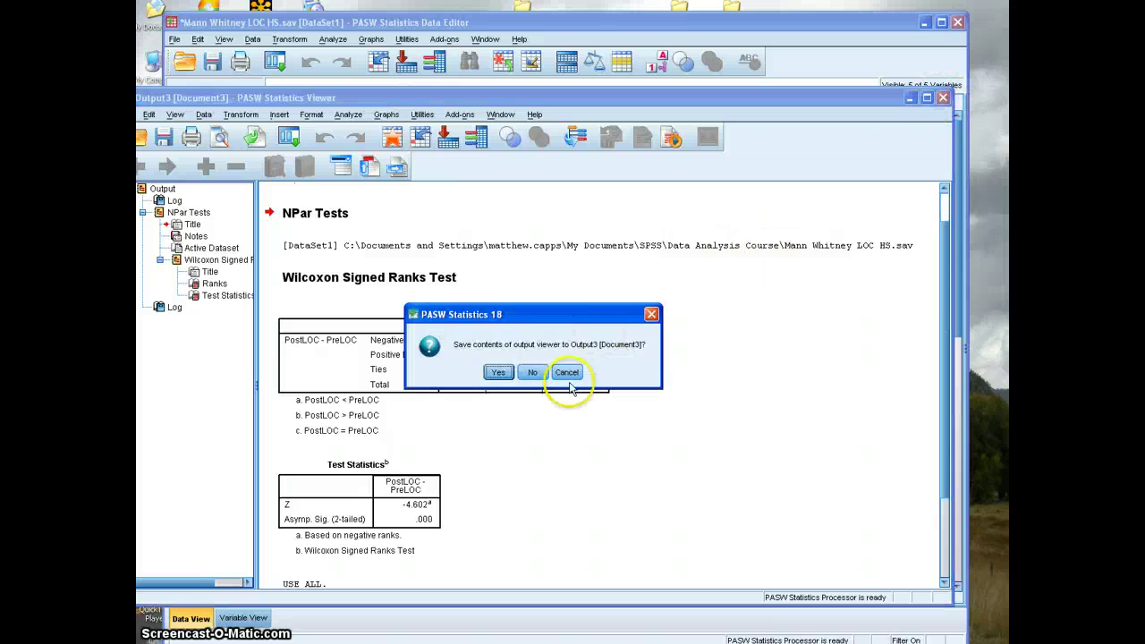
{"action": "left_click", "coordinate": [532, 372]}
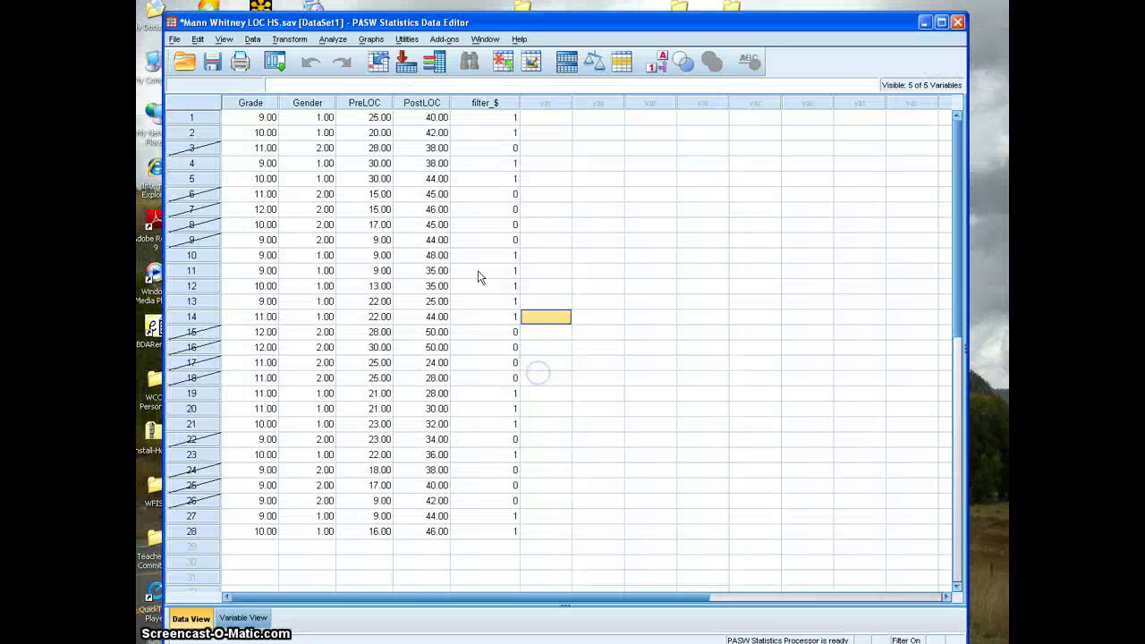
Rerun the 2 Related Samples Wilcoxon test on PreLOC and PostLOC for males, then close the results
{"action": "left_click", "coordinate": [332, 39]}
{"action": "mouse_move", "coordinate": [362, 235]}
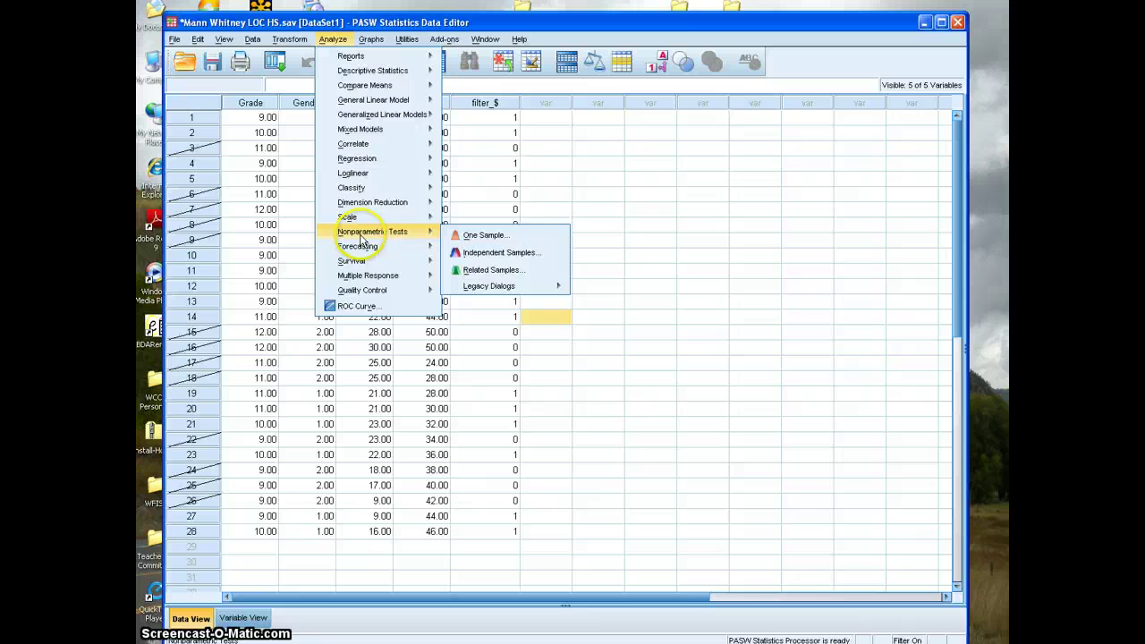
{"action": "mouse_move", "coordinate": [501, 286]}
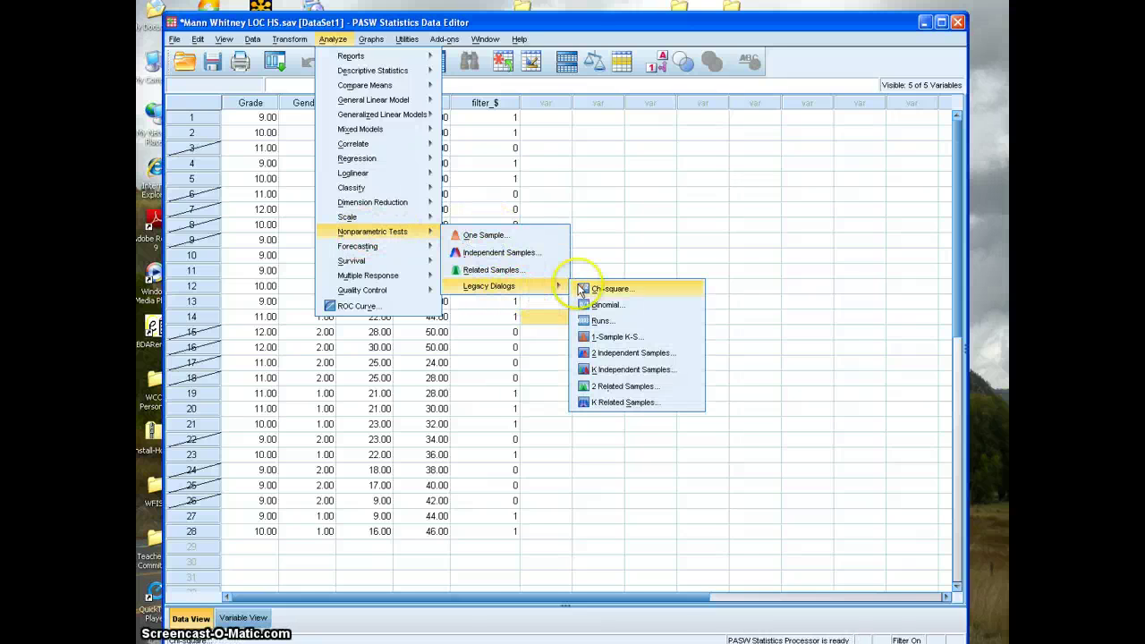
{"action": "left_click", "coordinate": [629, 391]}
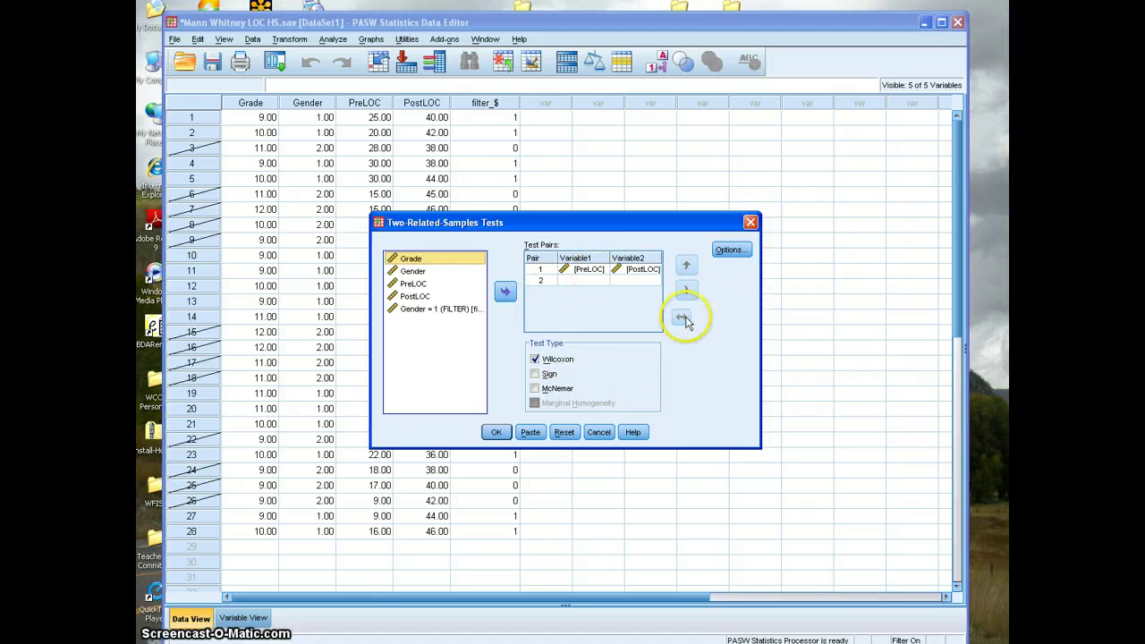
{"action": "left_click", "coordinate": [499, 431]}
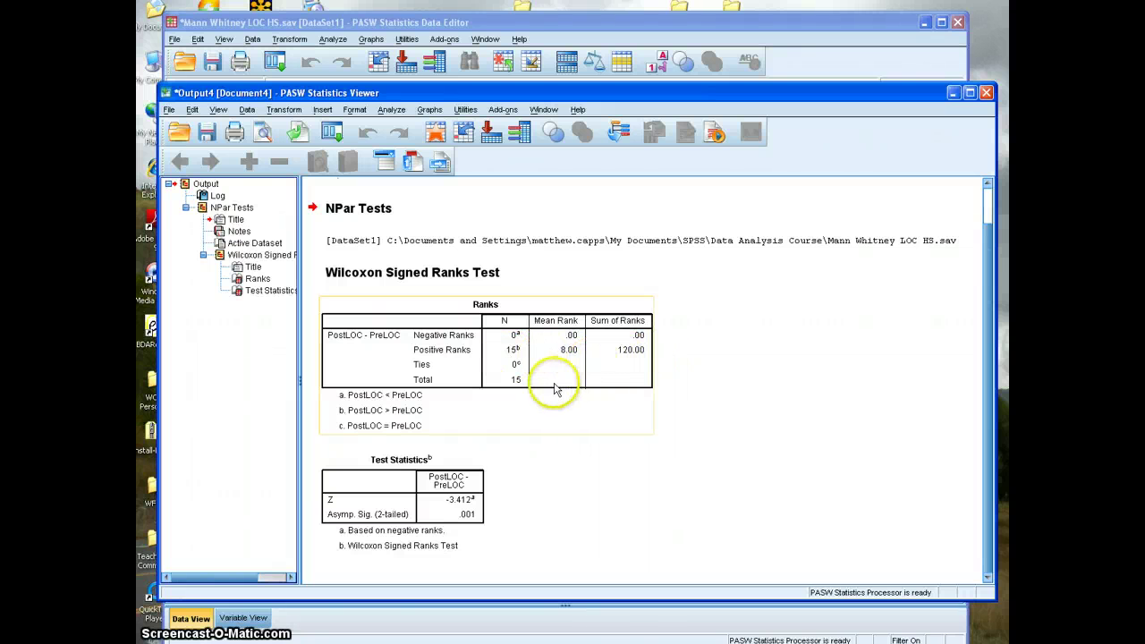
{"action": "left_click", "coordinate": [986, 93]}
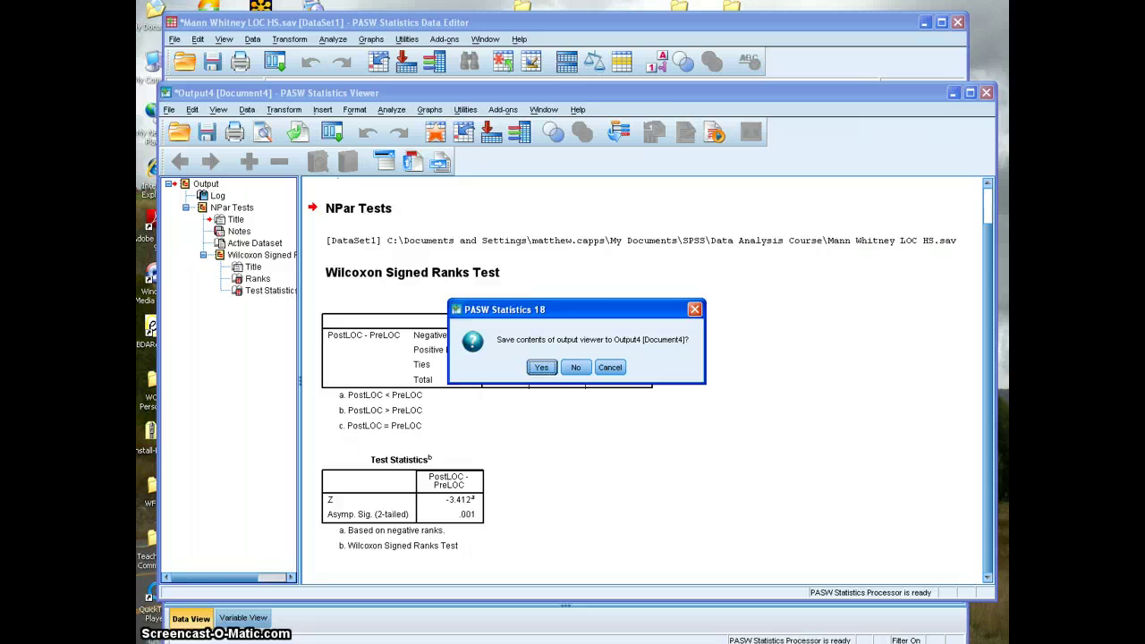
{"action": "key", "text": "alt+Tab"}
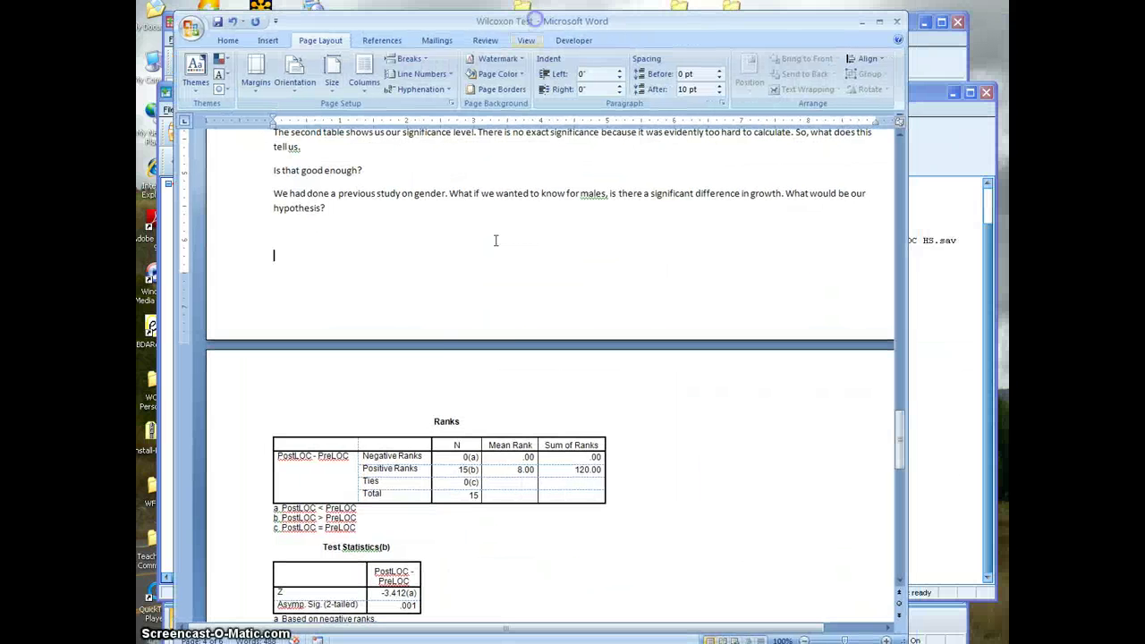
{"action": "scroll", "coordinate": [463, 364], "scroll_direction": "down", "scroll_amount": 5}
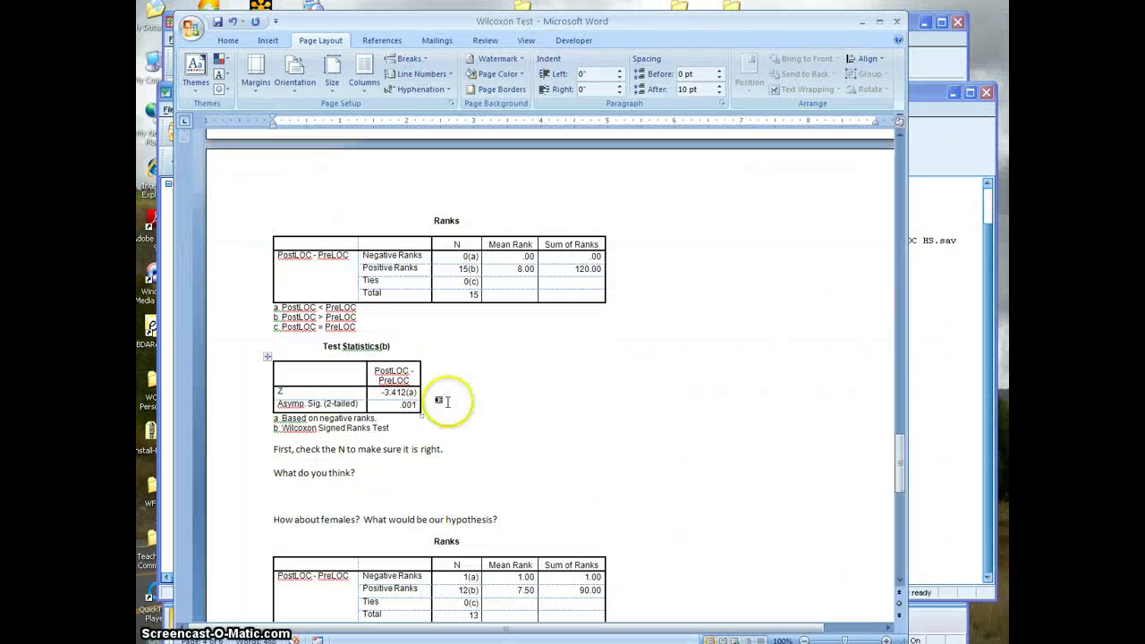
{"action": "scroll", "coordinate": [422, 396], "scroll_direction": "down", "scroll_amount": 1}
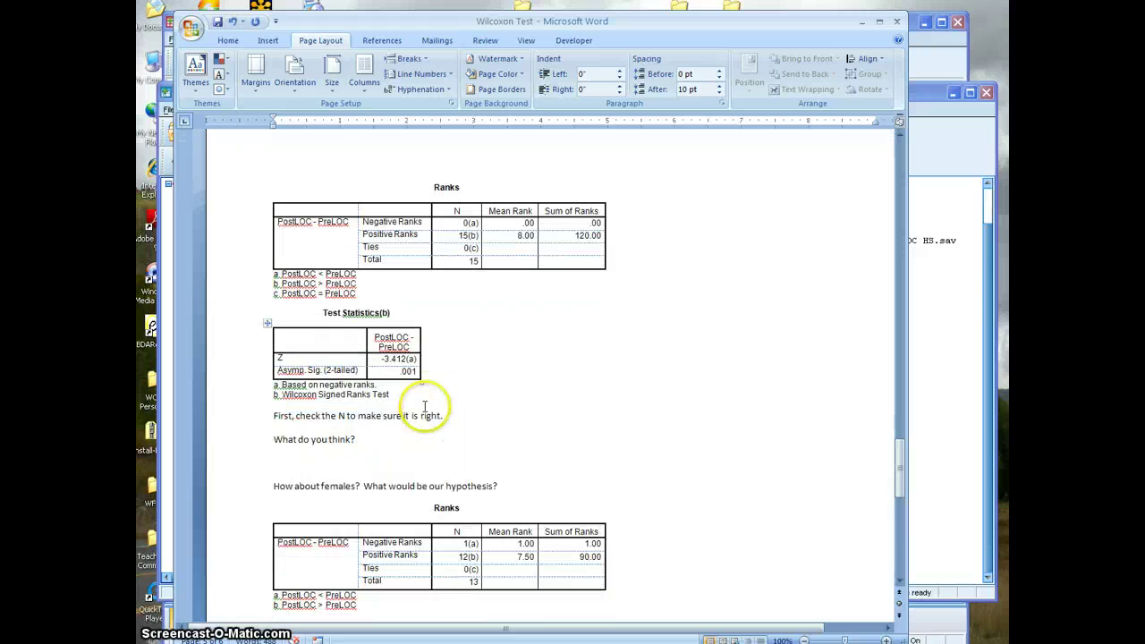
{"action": "scroll", "coordinate": [429, 395], "scroll_direction": "down", "scroll_amount": 4}
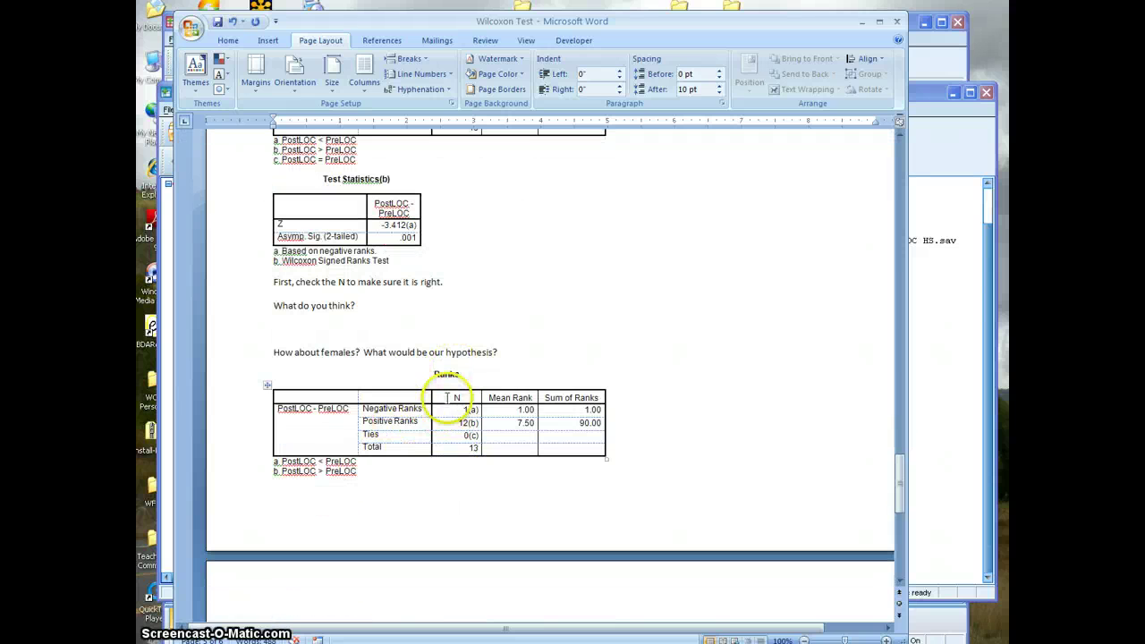
{"action": "scroll", "coordinate": [456, 385], "scroll_direction": "down", "scroll_amount": 6}
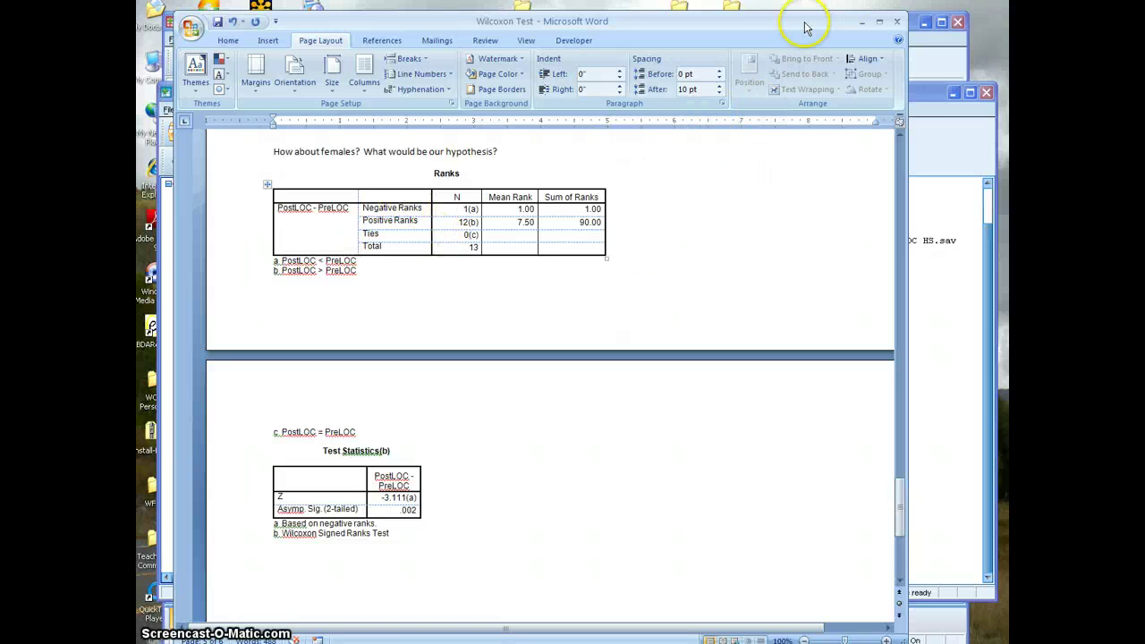
{"action": "left_click", "coordinate": [862, 20]}
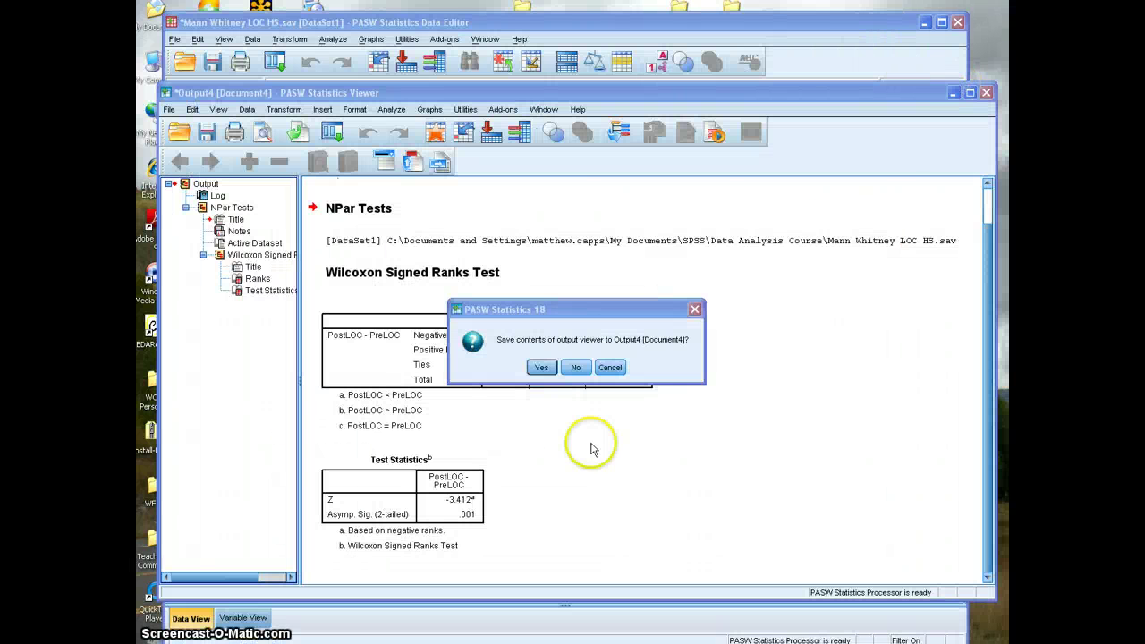
Discard the old output, change the Select Cases condition to Gender = 2, and discard the log
{"action": "left_click", "coordinate": [576, 367]}
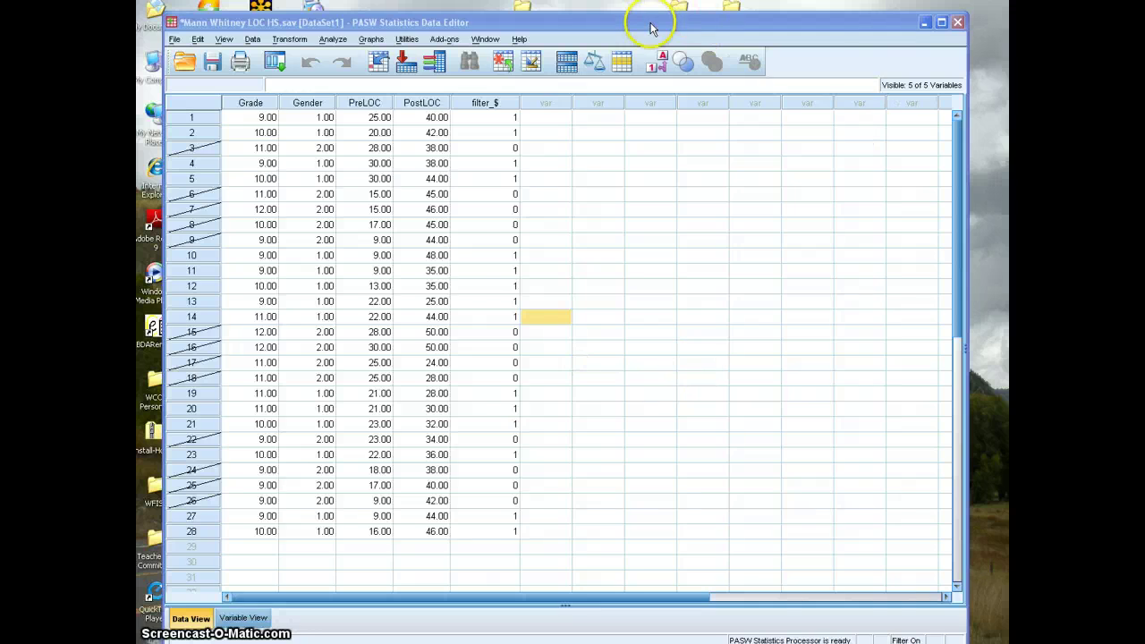
{"action": "left_click", "coordinate": [626, 59]}
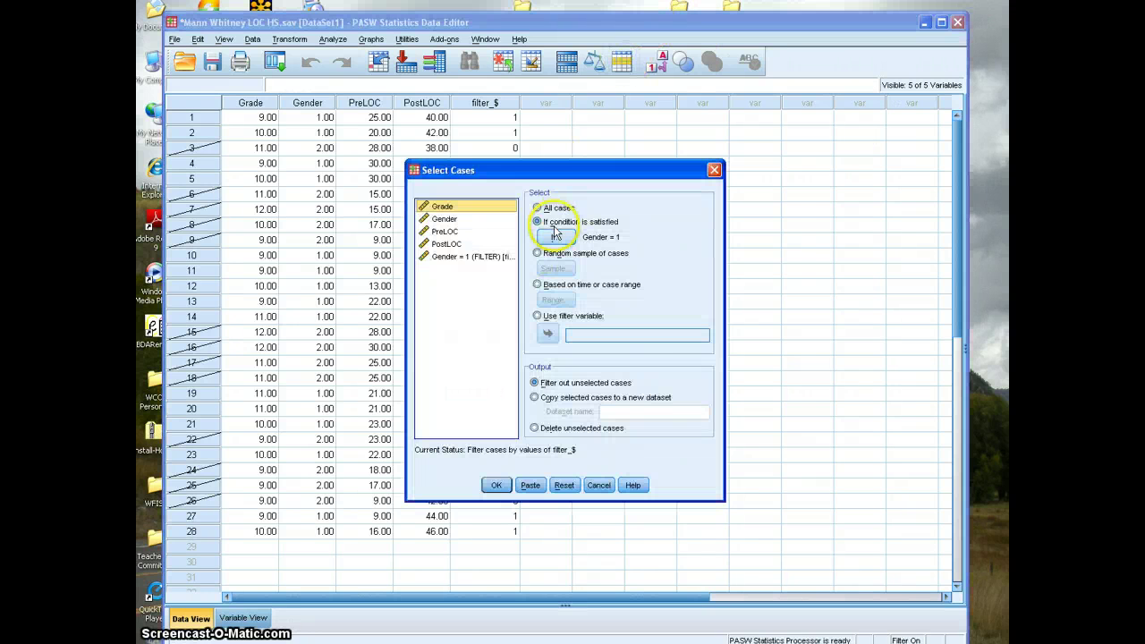
{"action": "left_click", "coordinate": [550, 234]}
{"action": "left_click", "coordinate": [520, 204]}
{"action": "double_click", "coordinate": [521, 203]}
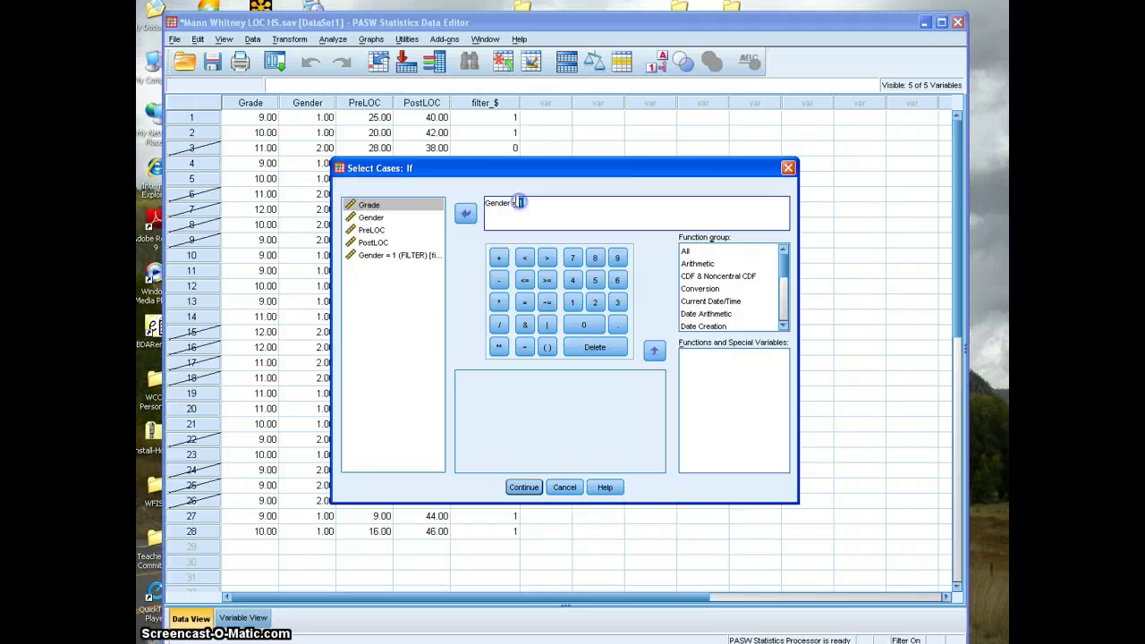
{"action": "left_click", "coordinate": [601, 305]}
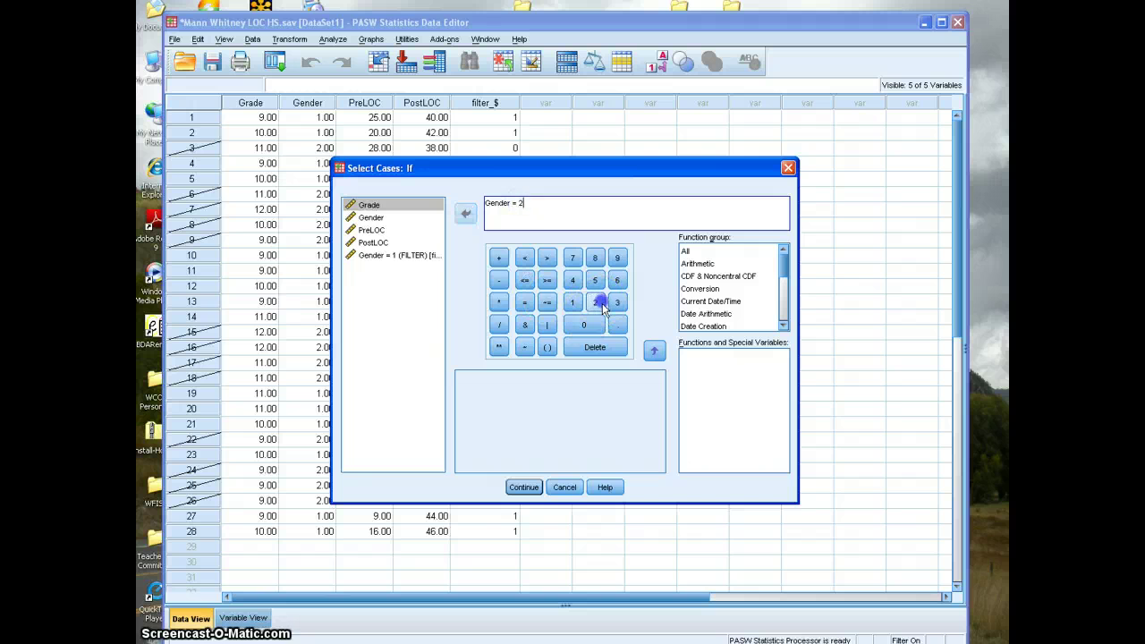
{"action": "left_click", "coordinate": [523, 486]}
{"action": "left_click", "coordinate": [496, 486]}
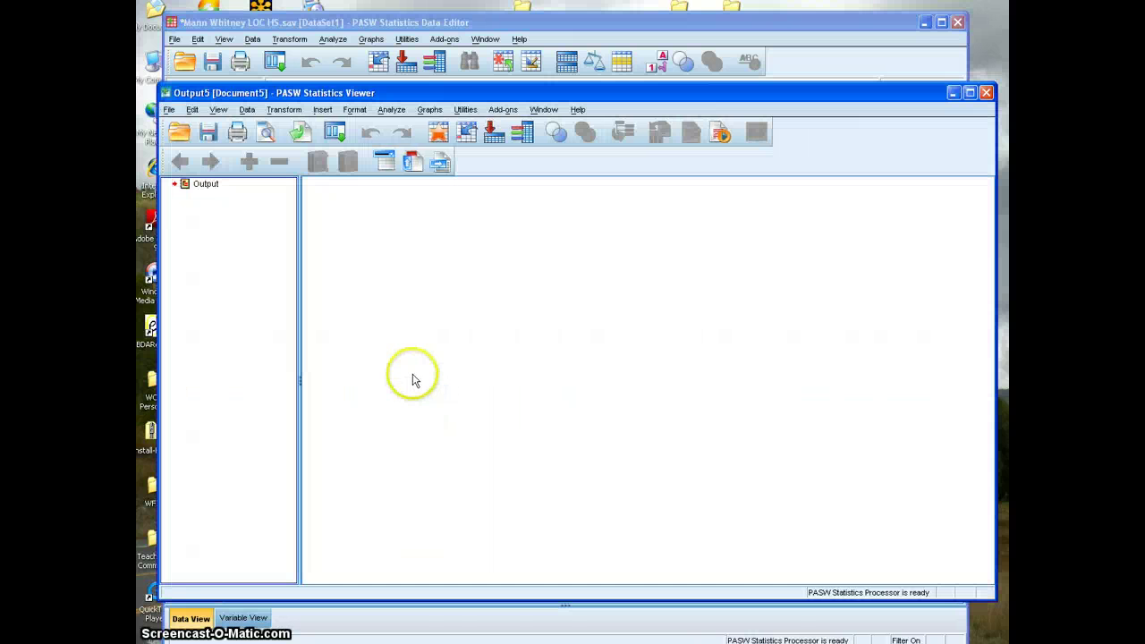
{"action": "left_click", "coordinate": [985, 93]}
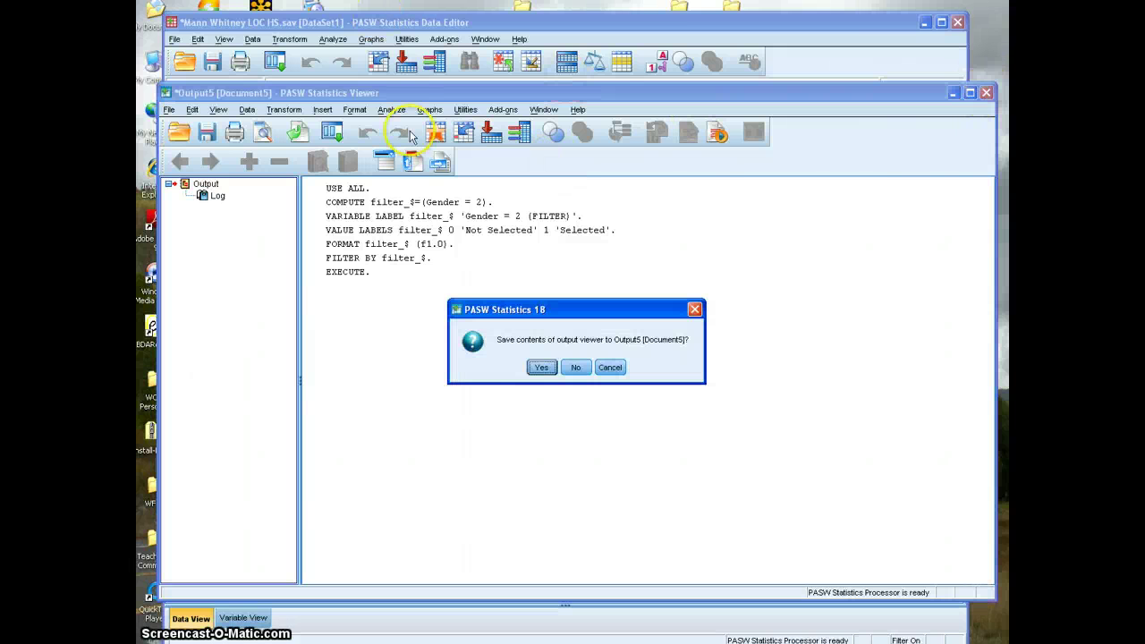
{"action": "left_click", "coordinate": [574, 365]}
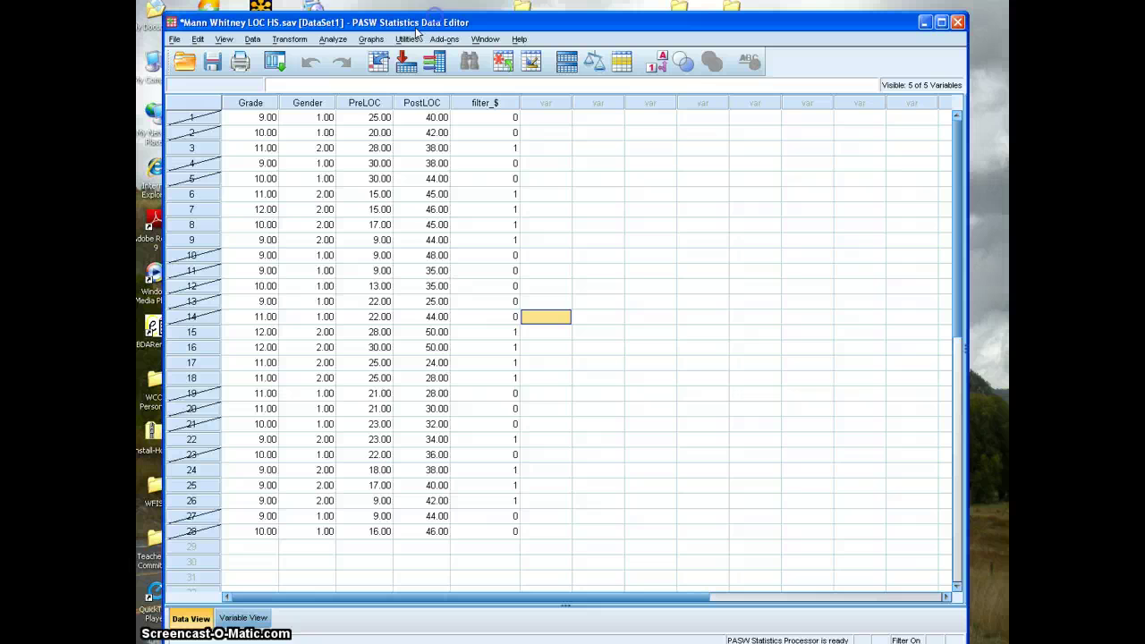
Rerun the PreLOC–PostLOC Wilcoxon test for the female cases and return to the Word handout
{"action": "left_click", "coordinate": [333, 39]}
{"action": "mouse_move", "coordinate": [428, 231]}
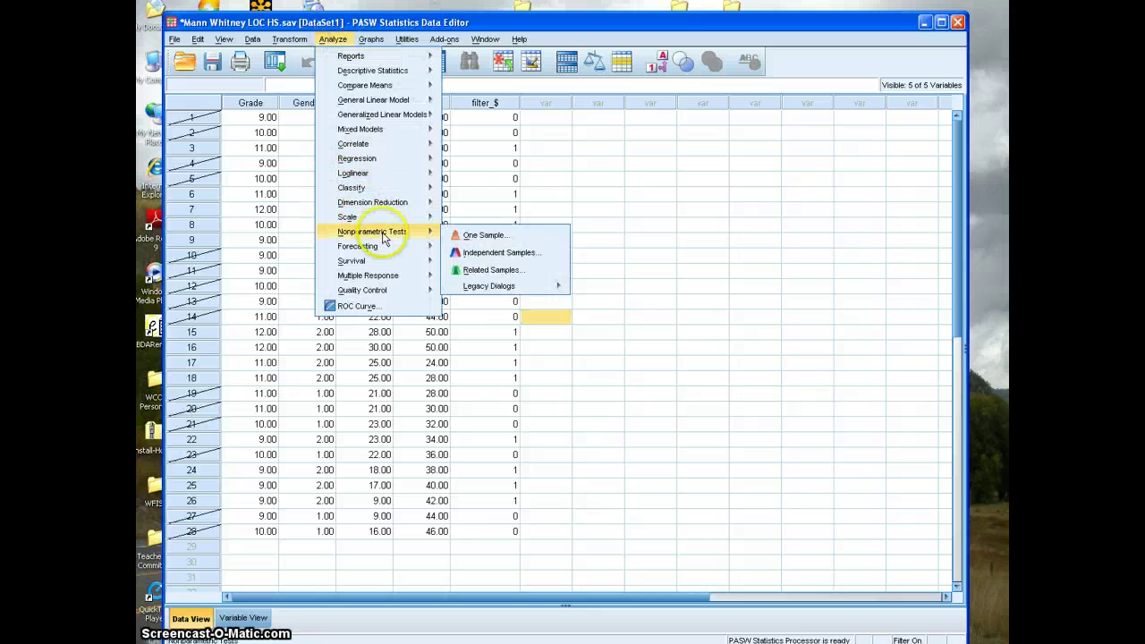
{"action": "mouse_move", "coordinate": [547, 286]}
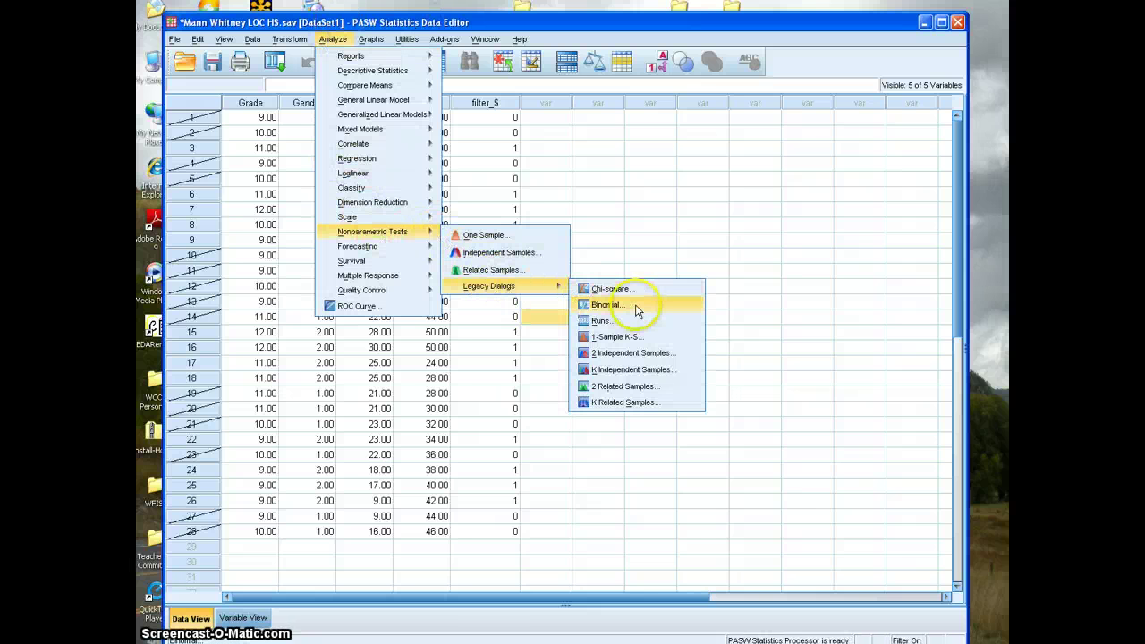
{"action": "left_click", "coordinate": [626, 385]}
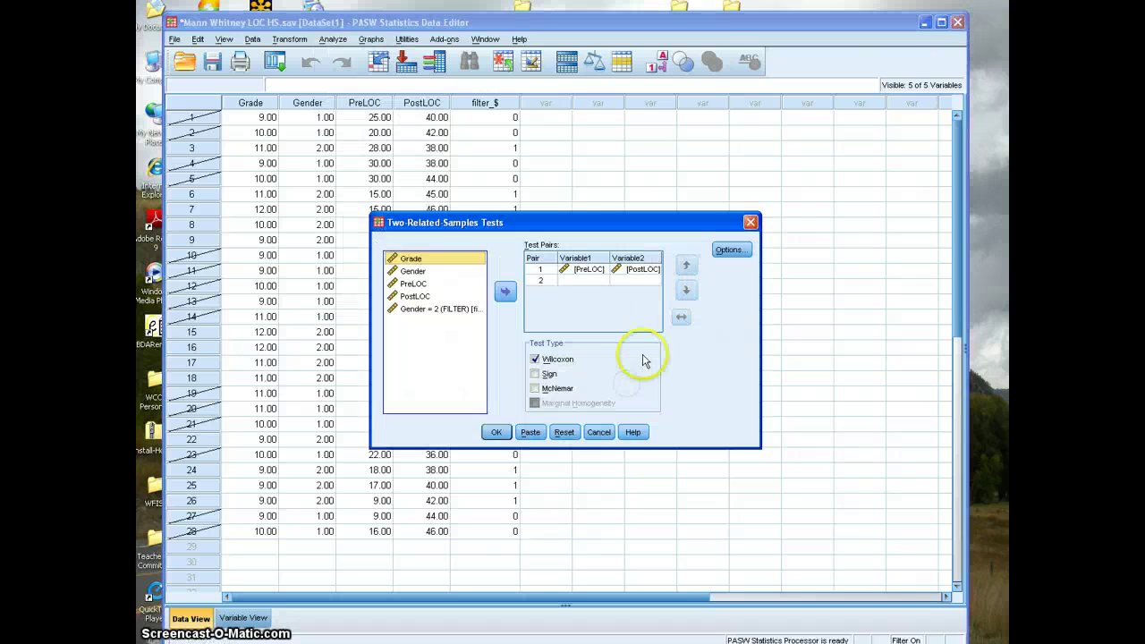
{"action": "left_click", "coordinate": [496, 433]}
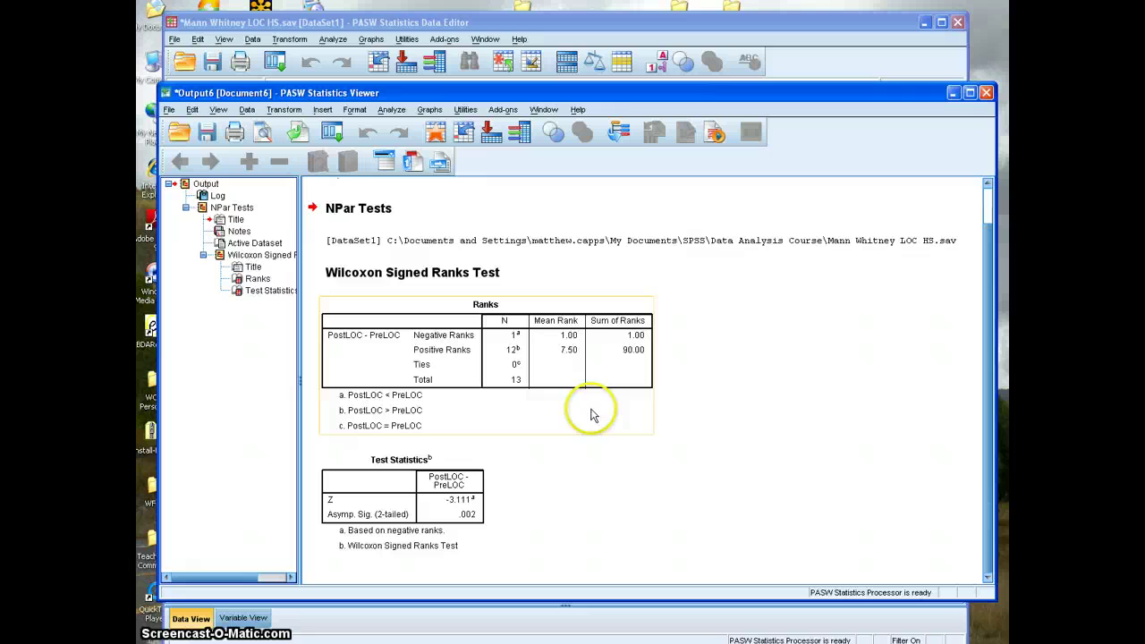
{"action": "key", "text": "alt+Tab"}
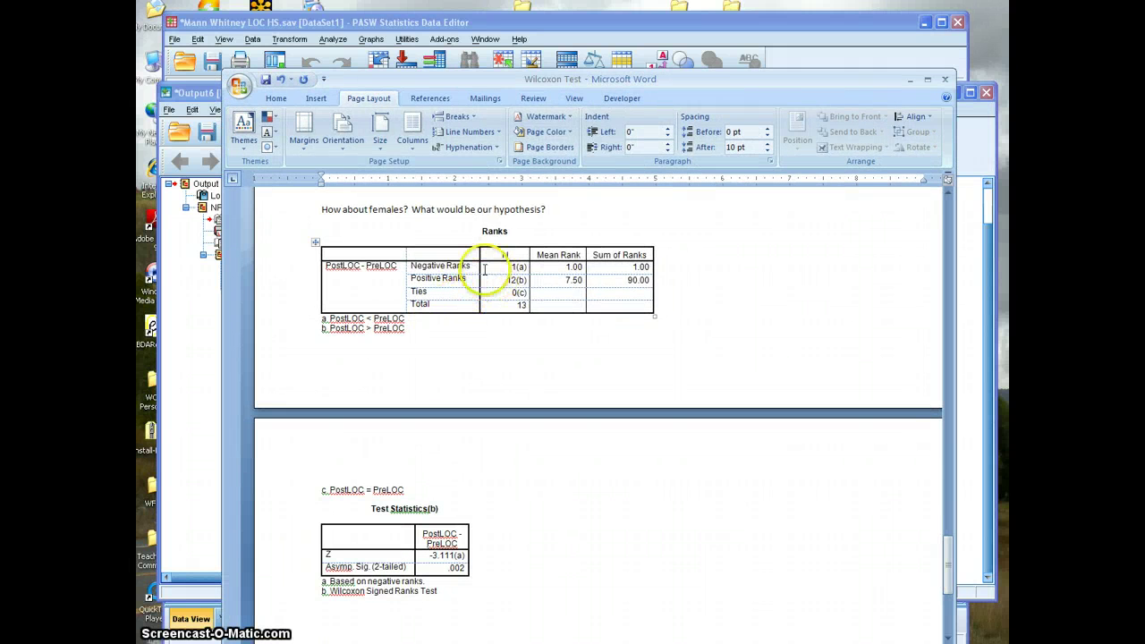
{"action": "scroll", "coordinate": [554, 314], "scroll_direction": "down", "scroll_amount": 3}
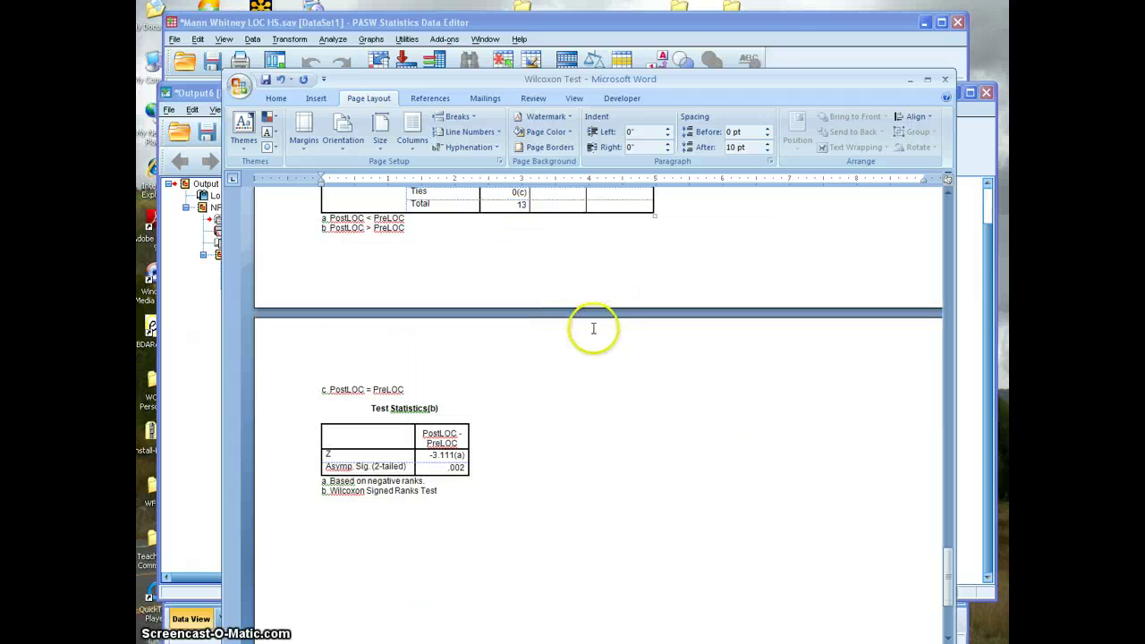
{"action": "scroll", "coordinate": [582, 383], "scroll_direction": "up", "scroll_amount": 4}
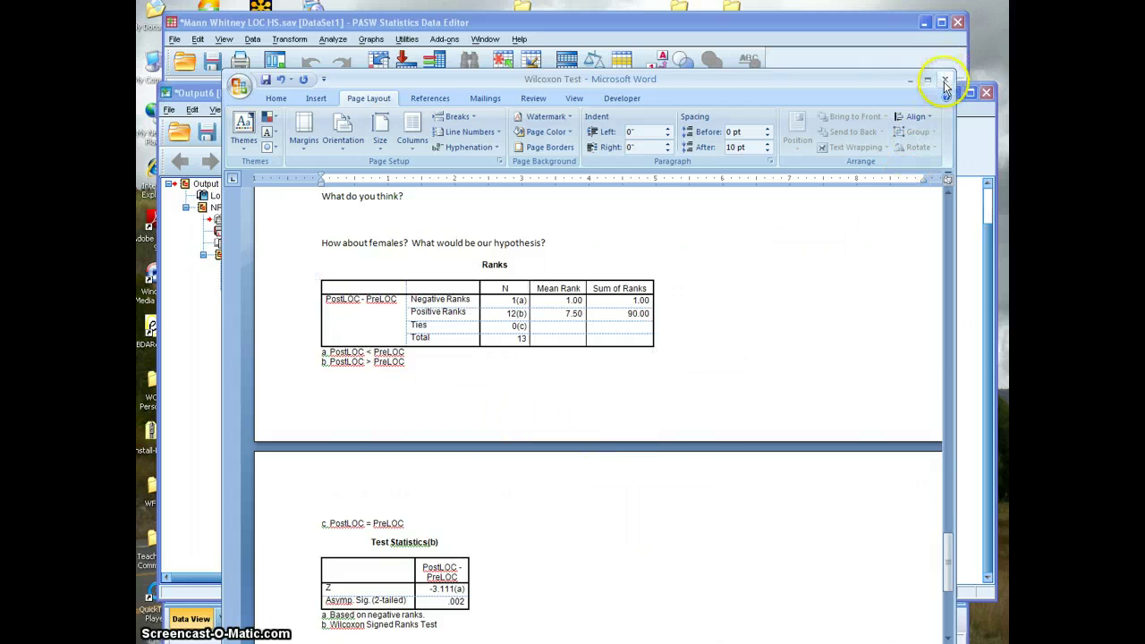
{"action": "scroll", "coordinate": [690, 453], "scroll_direction": "down", "scroll_amount": 4}
{"action": "scroll", "coordinate": [578, 448], "scroll_direction": "up", "scroll_amount": 1}
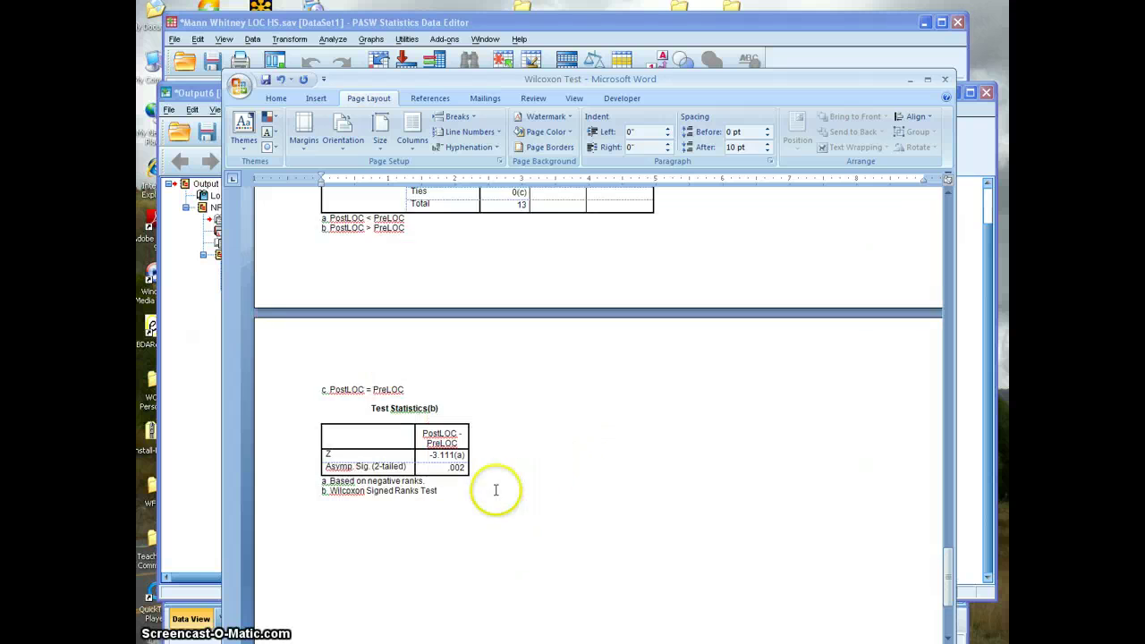
{"action": "scroll", "coordinate": [495, 489], "scroll_direction": "down", "scroll_amount": 3}
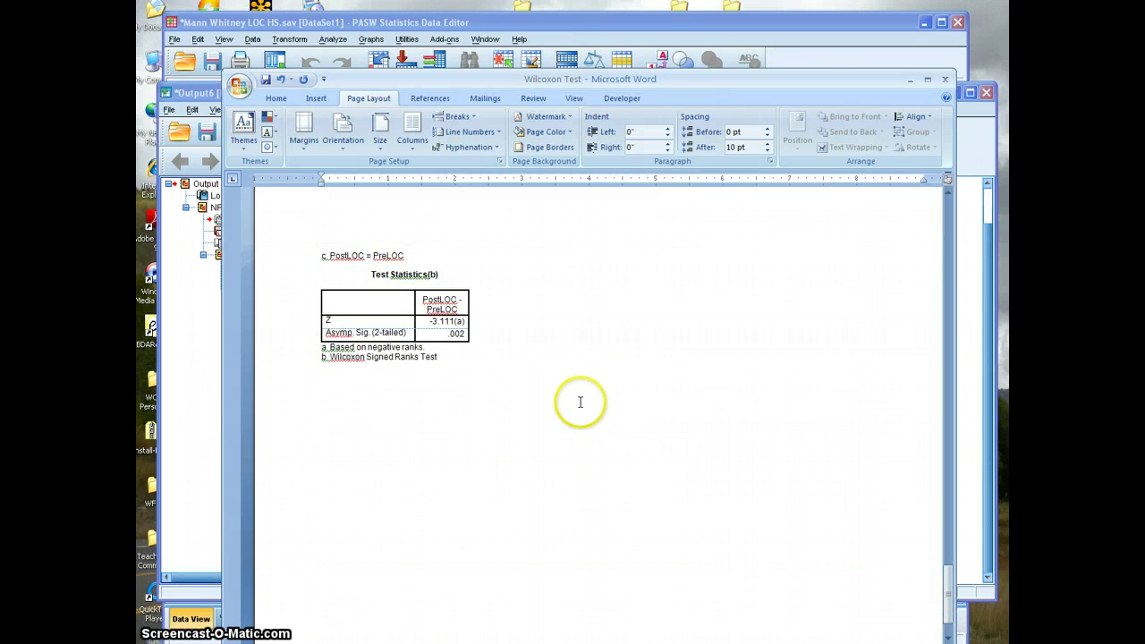